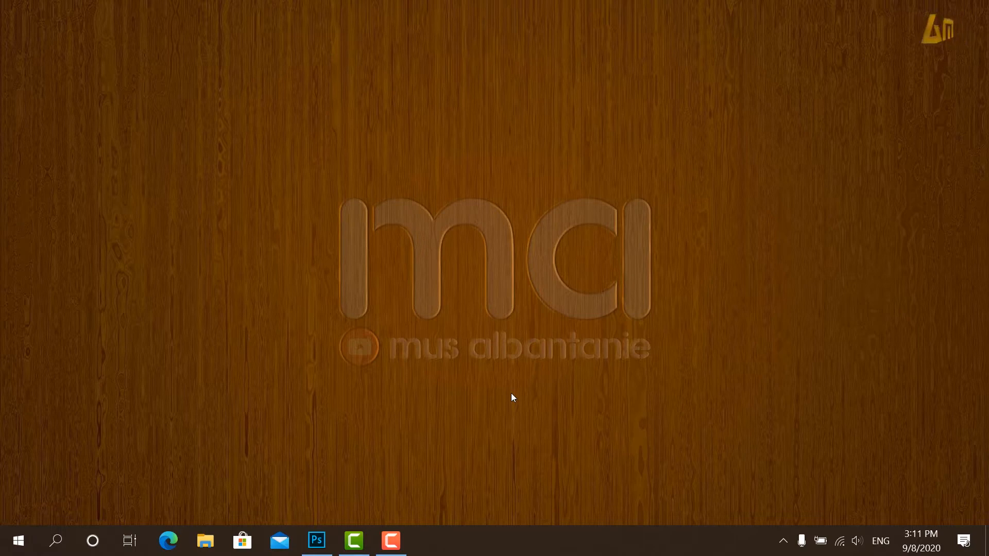
# Switch to Photoshop and create a new 1920 x 1080 pixel RGB document at 72 pixels/inch with a white background
pyautogui.click(317, 541)
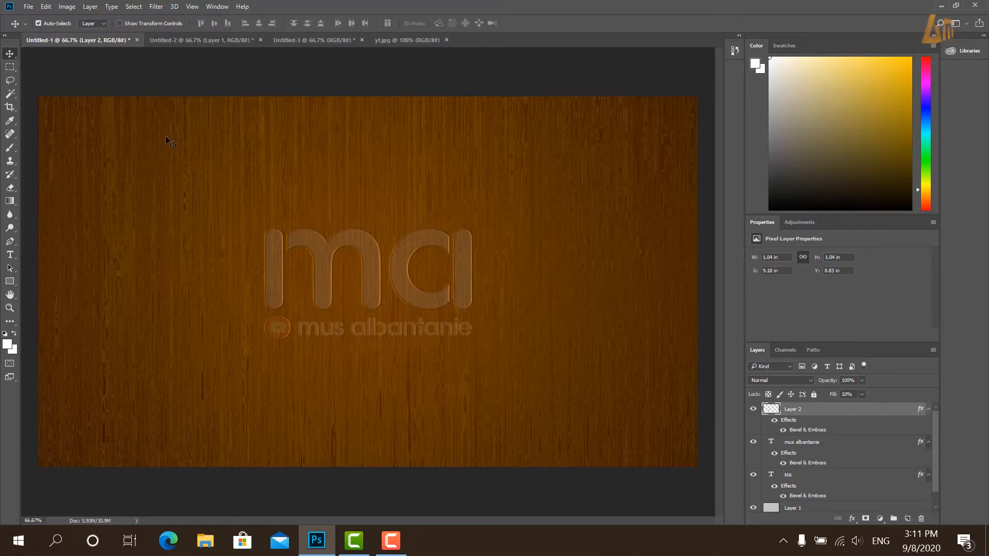
pyautogui.click(29, 7)
pyautogui.click(31, 16)
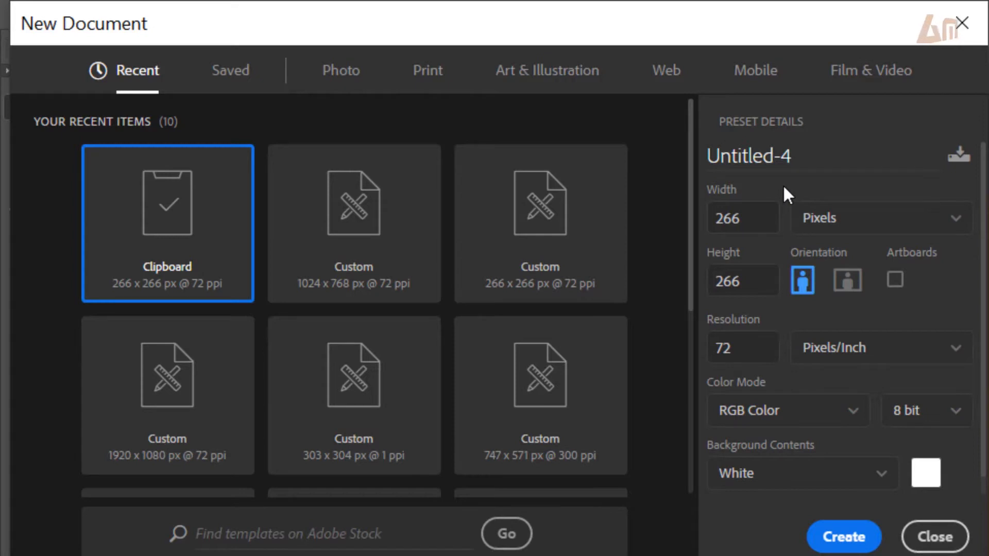
pyautogui.doubleClick(757, 219)
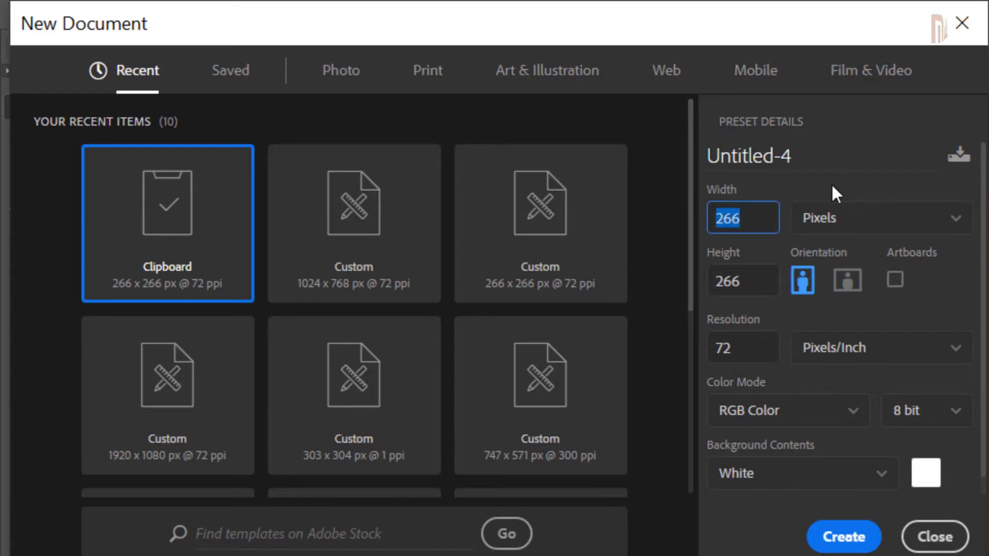
pyautogui.write('1920')
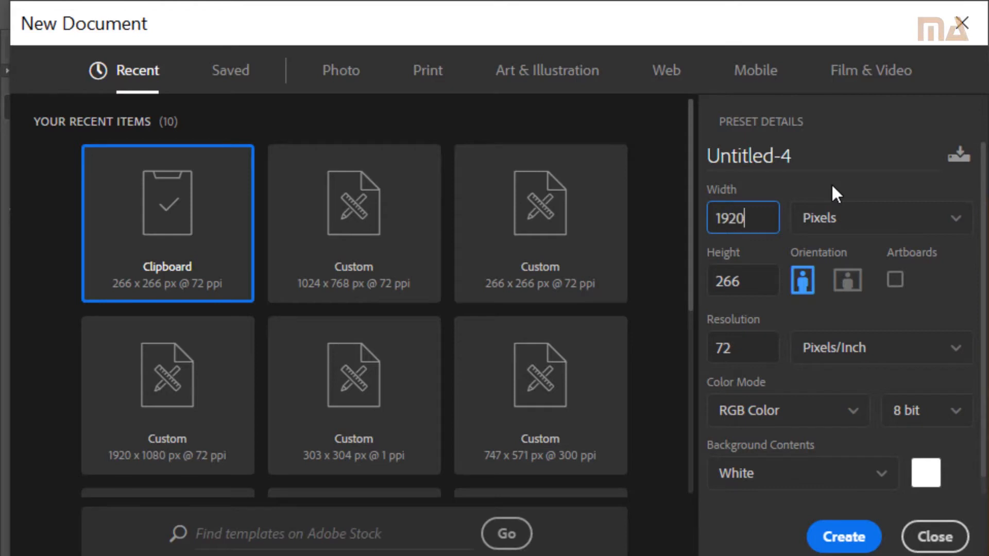
pyautogui.press('Tab')
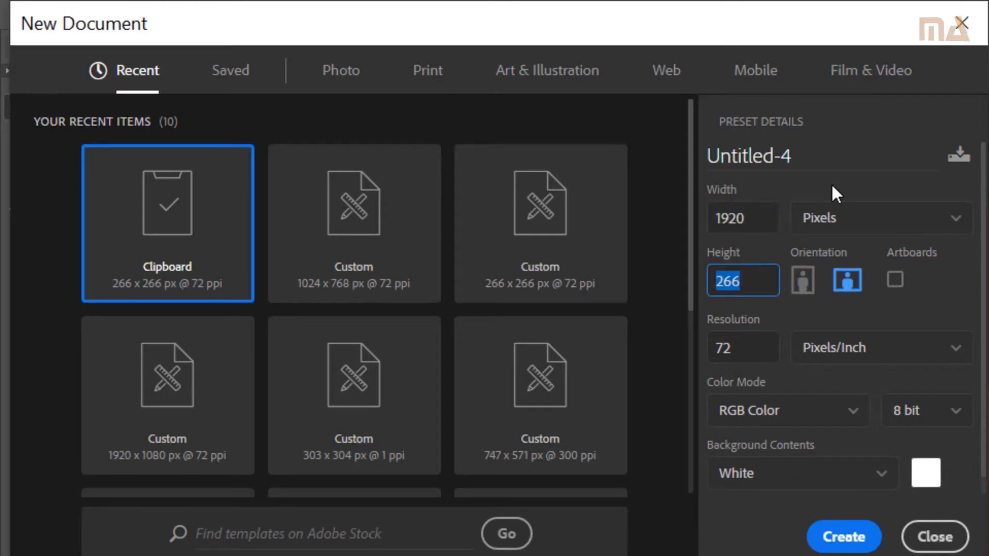
pyautogui.write('1080')
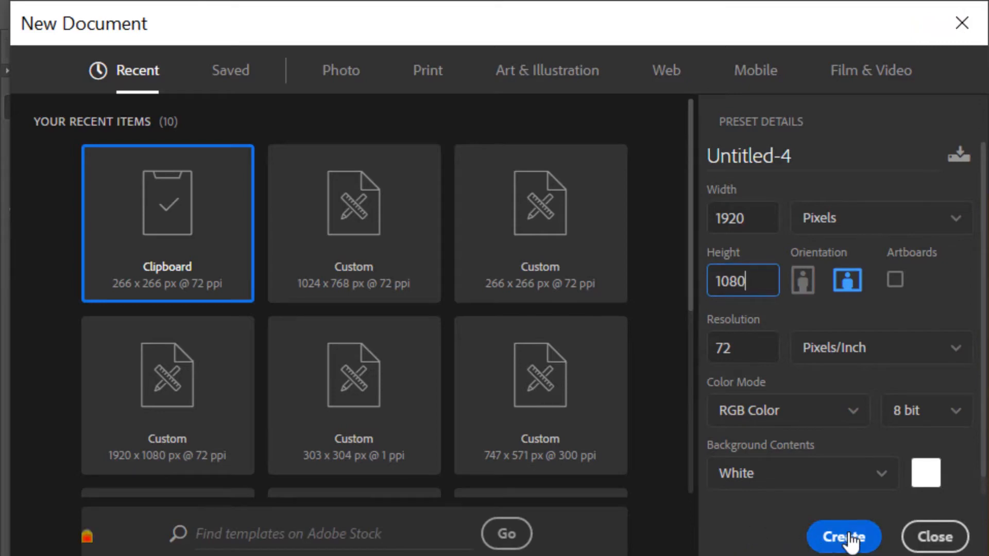
pyautogui.click(826, 526)
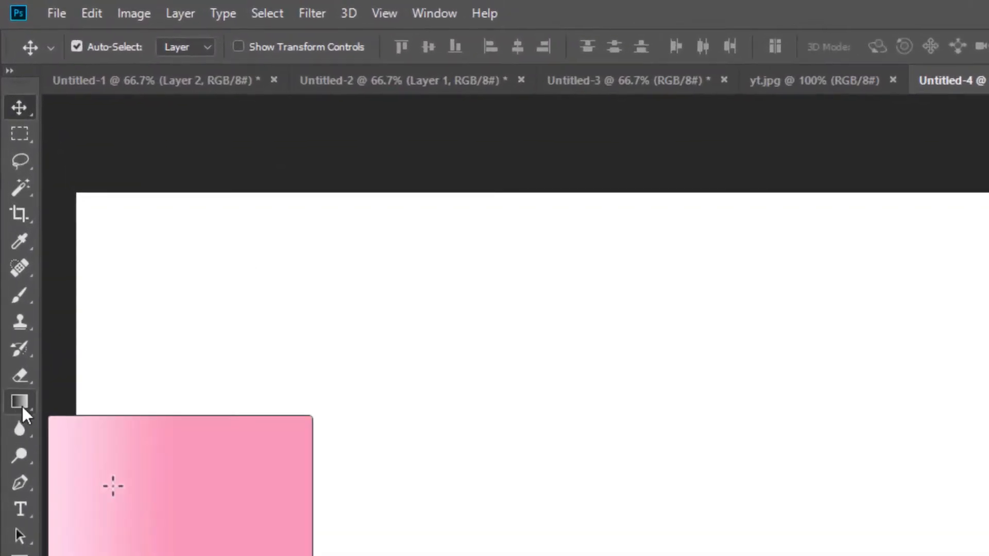
# Fill the background with a reversed radial gradient in brown and orange, drawn from the top centre straight down to the bottom edge
pyautogui.click(22, 401)
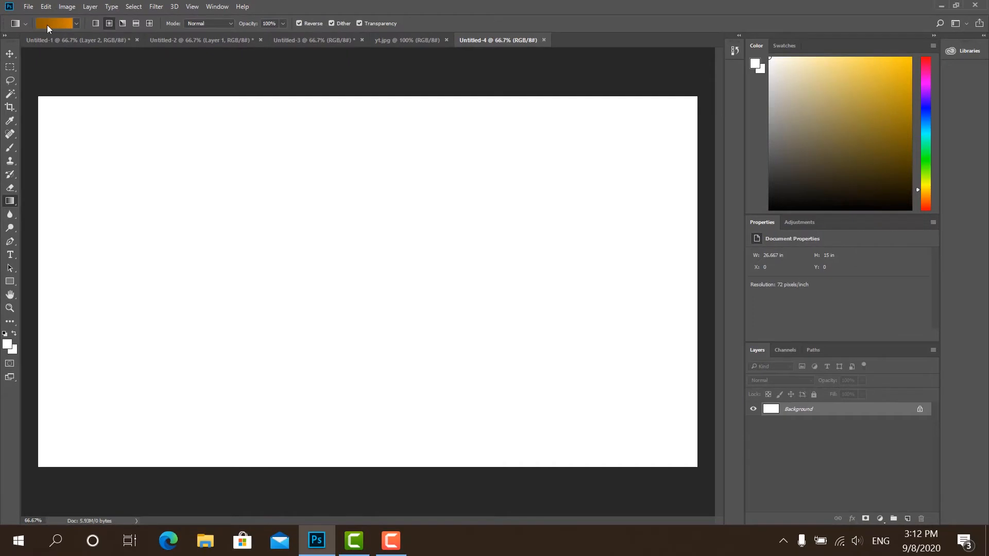
pyautogui.click(95, 49)
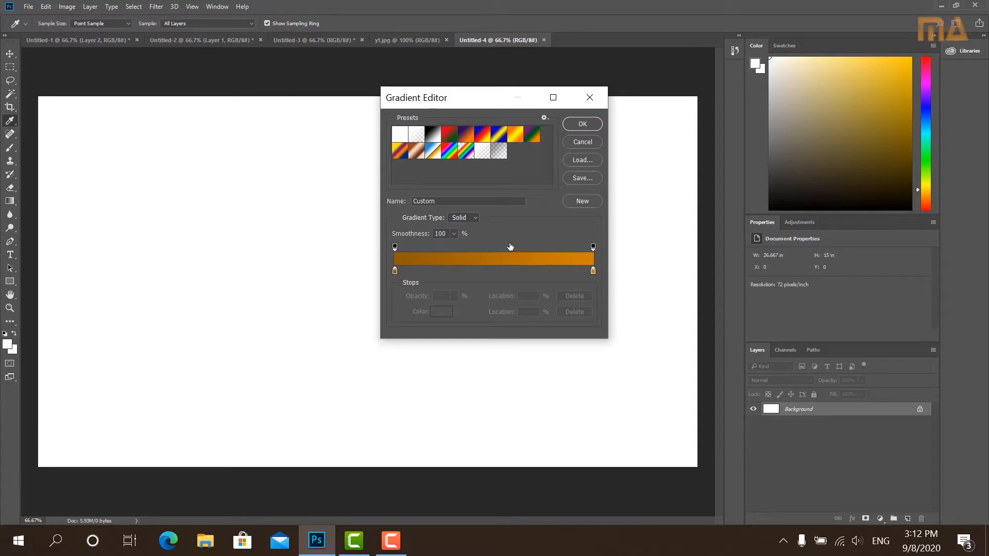
pyautogui.doubleClick(394, 272)
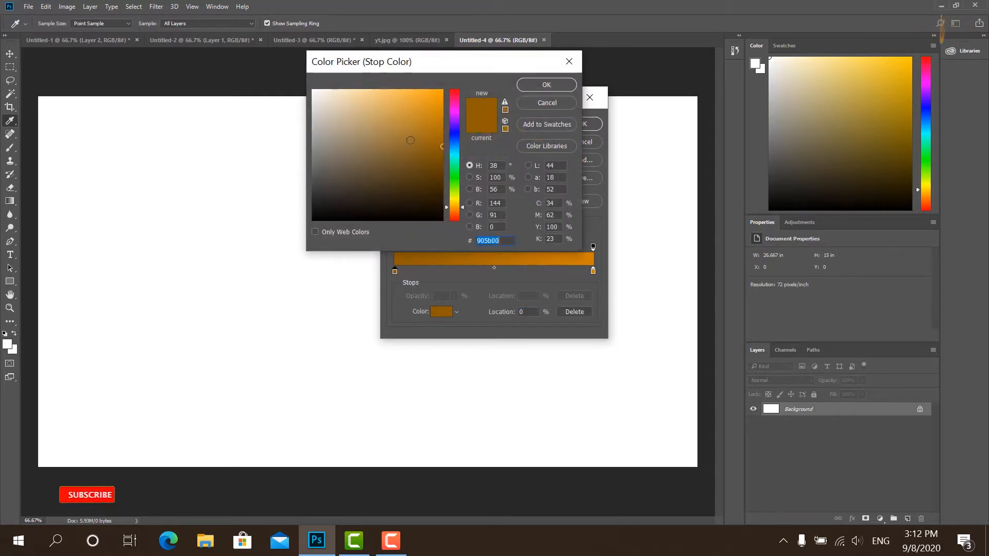
pyautogui.click(555, 101)
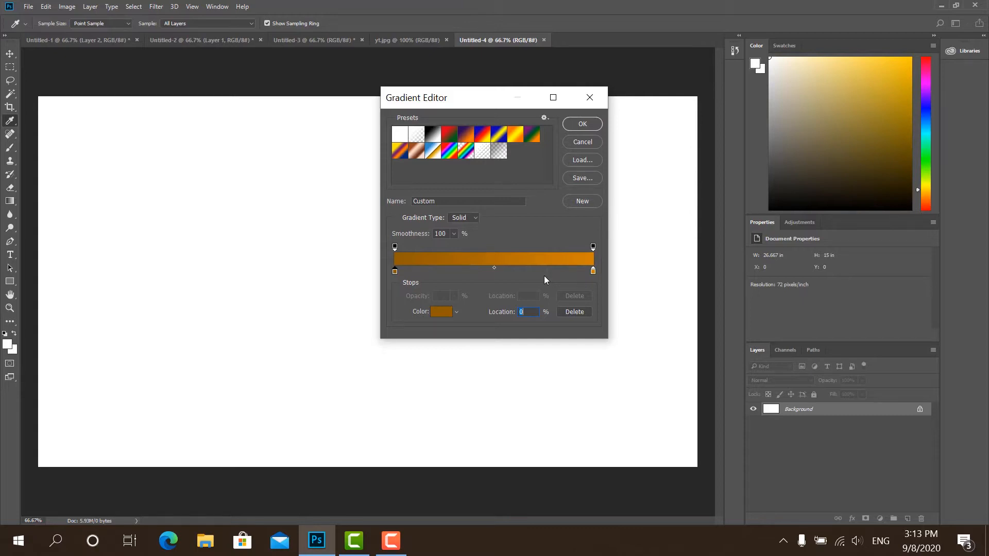
pyautogui.click(592, 124)
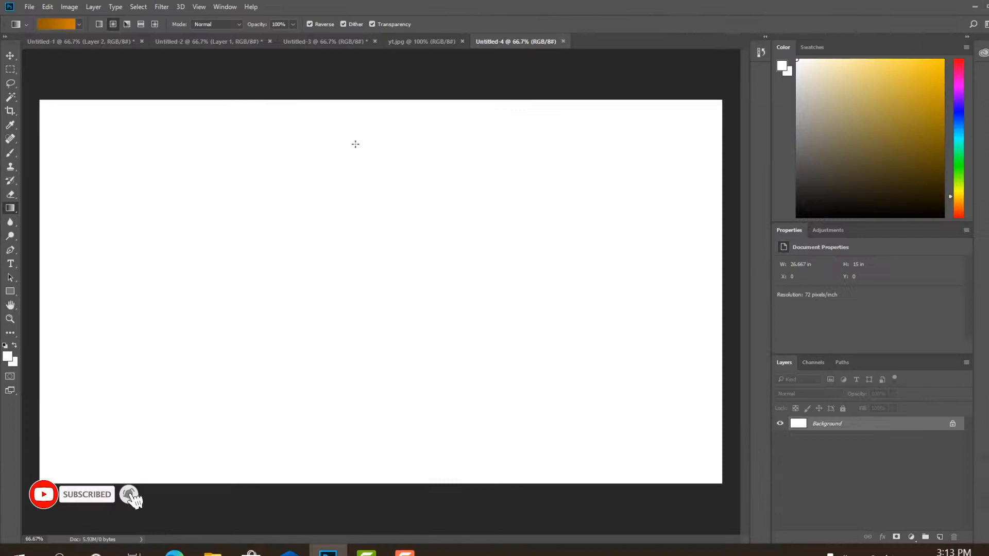
pyautogui.moveTo(377, 110); pyautogui.dragTo(364, 484)
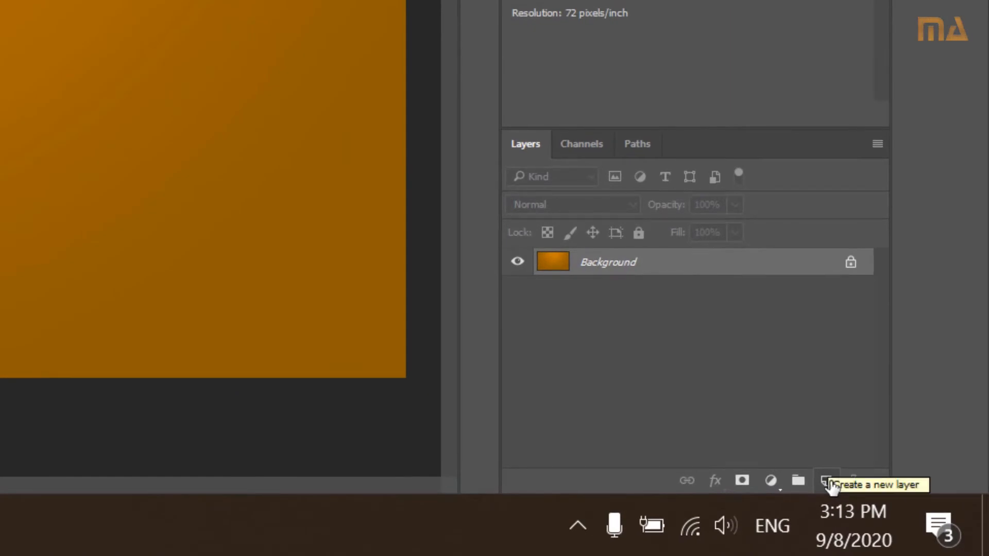
# Add a new layer named "texture" above the background and fill it with the white foreground color
pyautogui.click(831, 483)
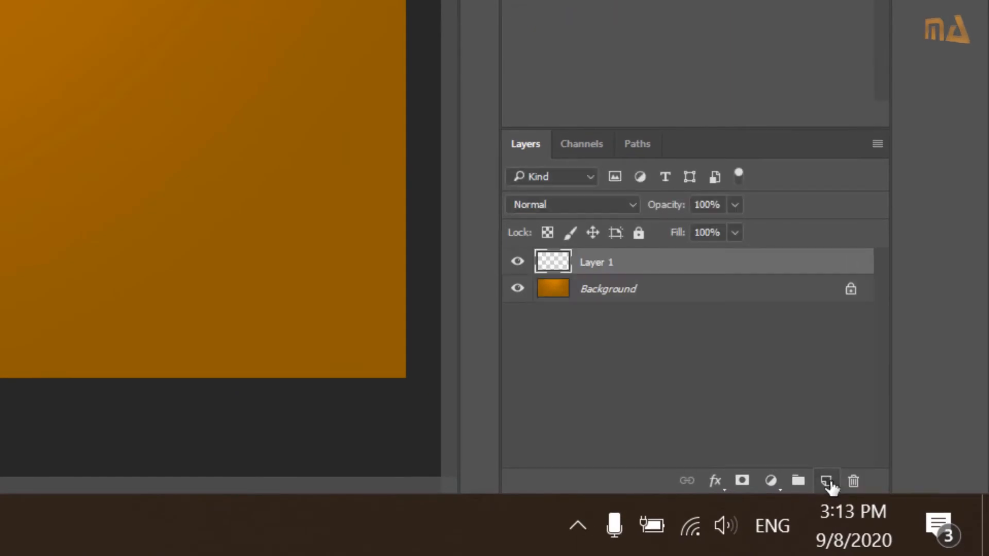
pyautogui.doubleClick(611, 272)
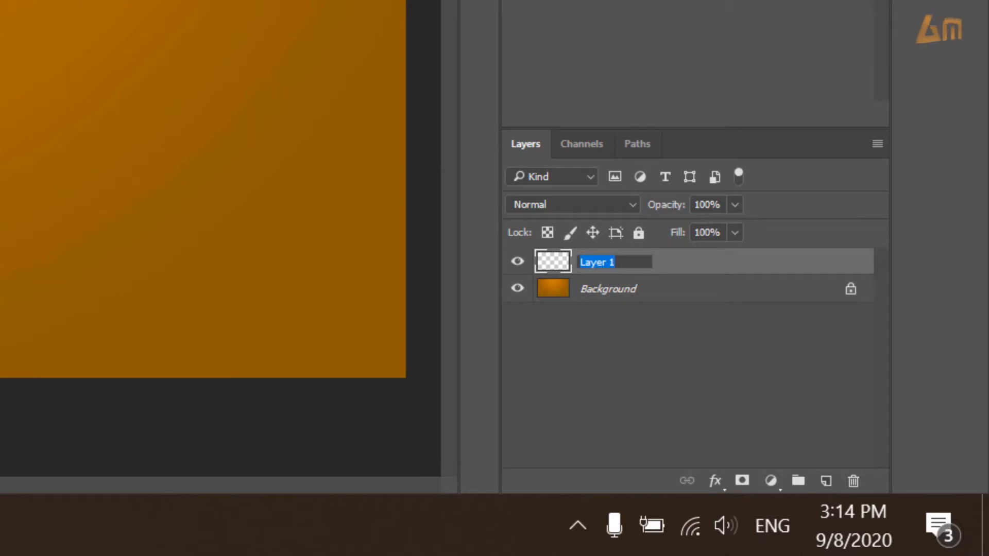
pyautogui.write('texture')
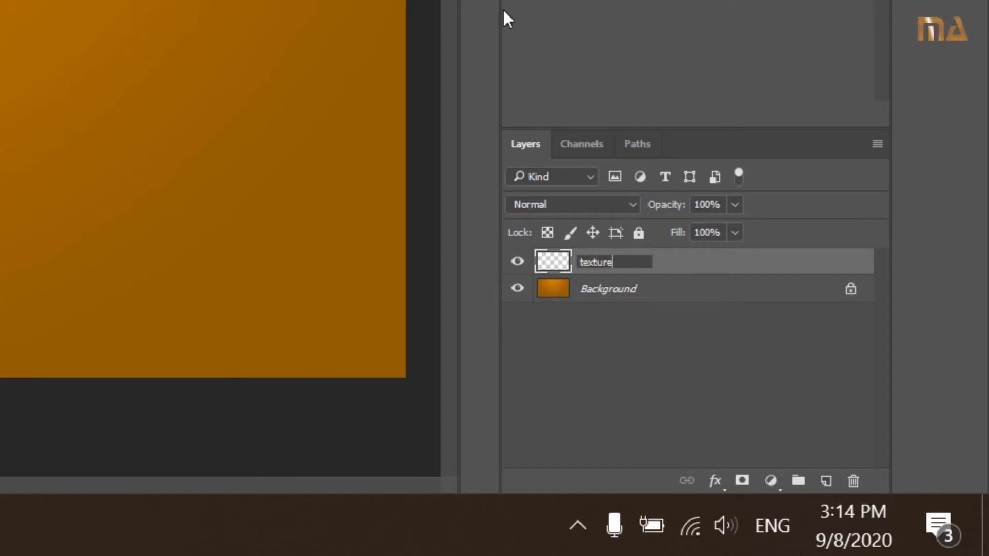
pyautogui.press('Return')
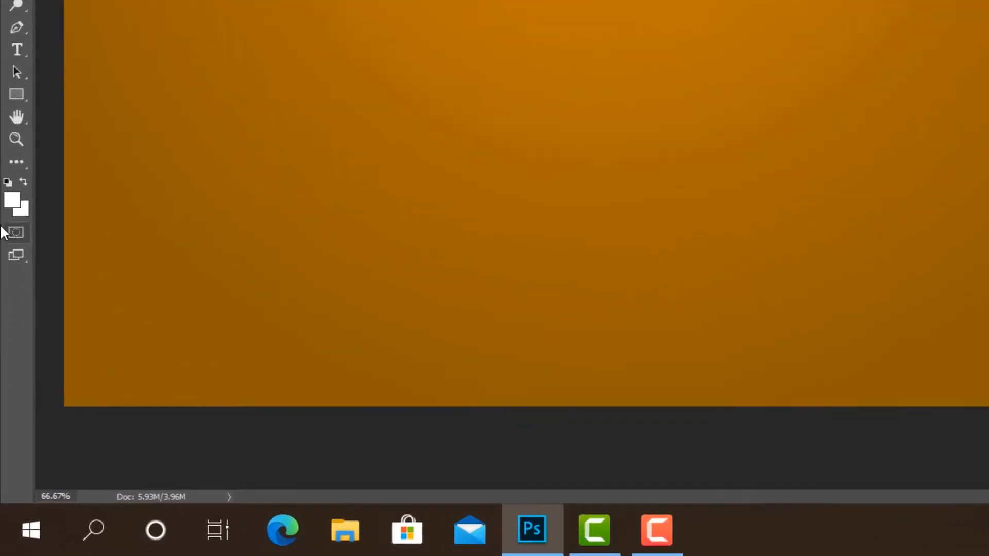
pyautogui.click(16, 135)
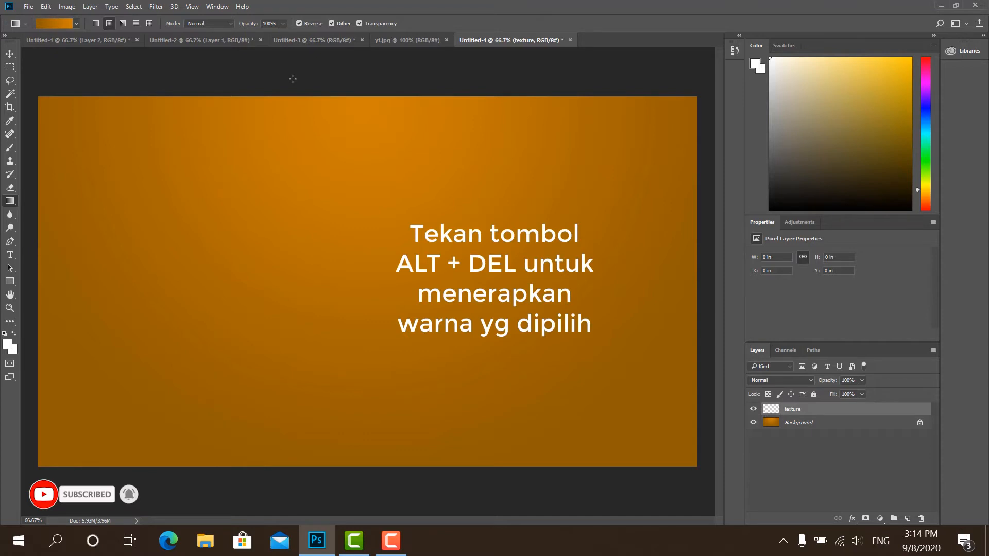
pyautogui.hotkey('alt', 'Delete')
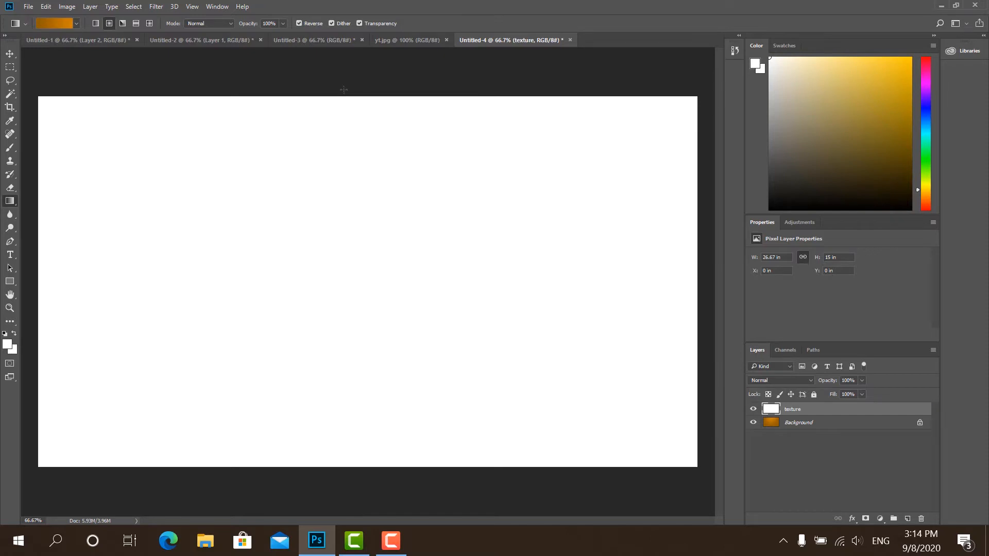
# Apply the Add Noise filter to the texture layer with a 60% amount, Gaussian distribution and Monochromatic enabled
pyautogui.click(156, 7)
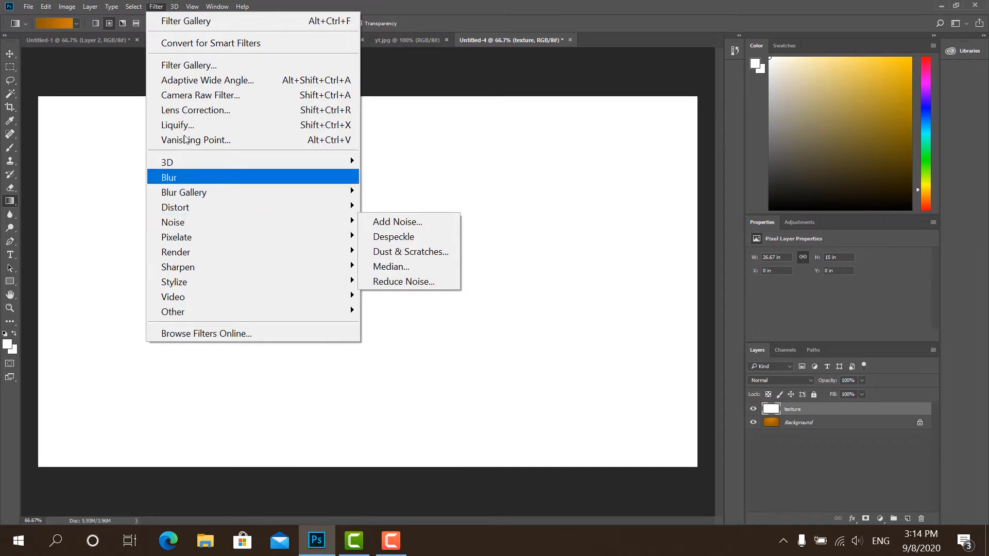
pyautogui.click(156, 7)
pyautogui.click(156, 6)
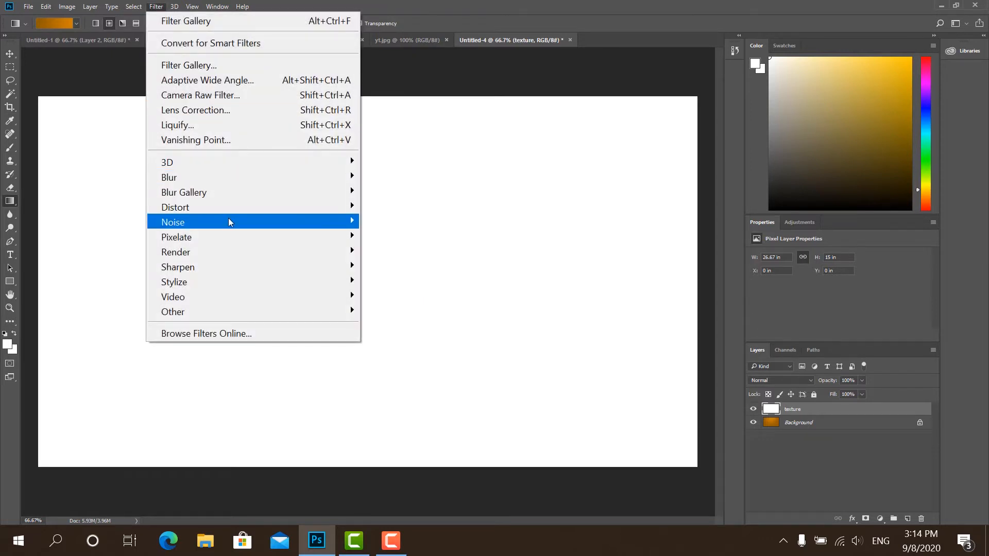
pyautogui.moveTo(228, 218)
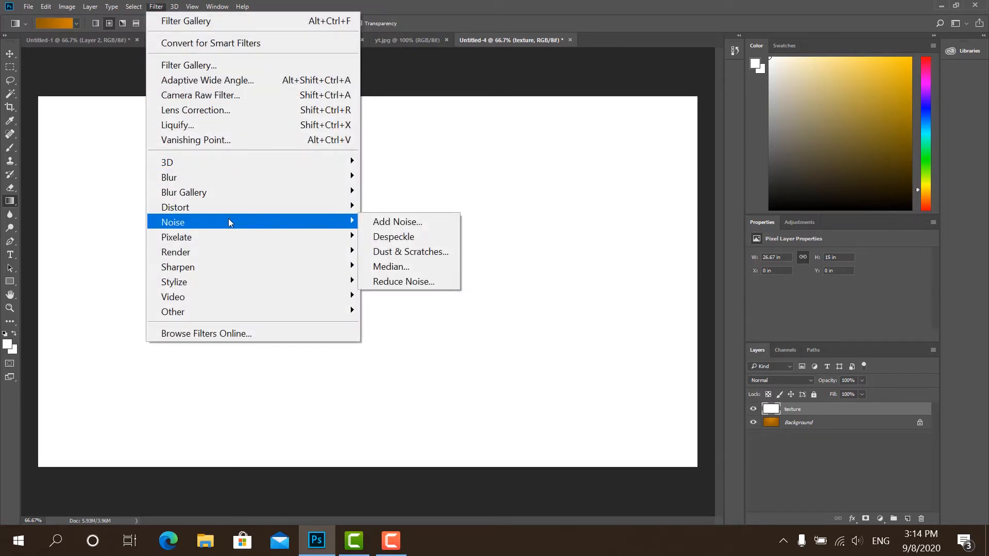
pyautogui.click(442, 225)
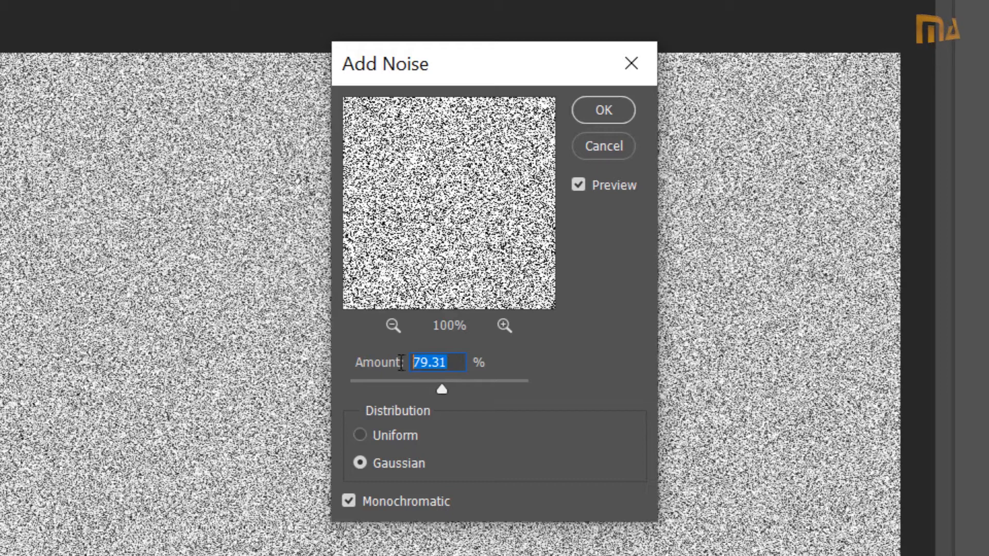
pyautogui.write('60')
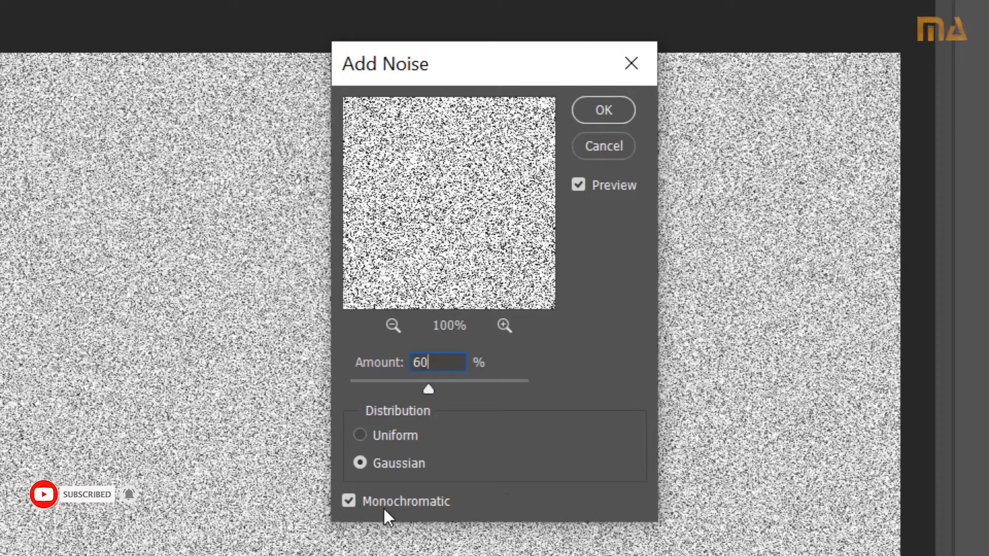
pyautogui.click(349, 501)
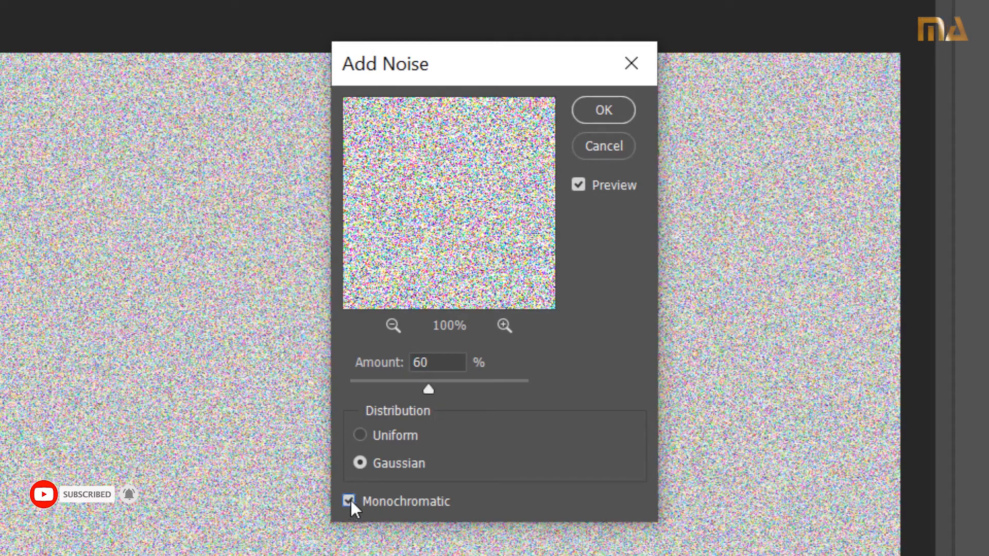
pyautogui.click(349, 501)
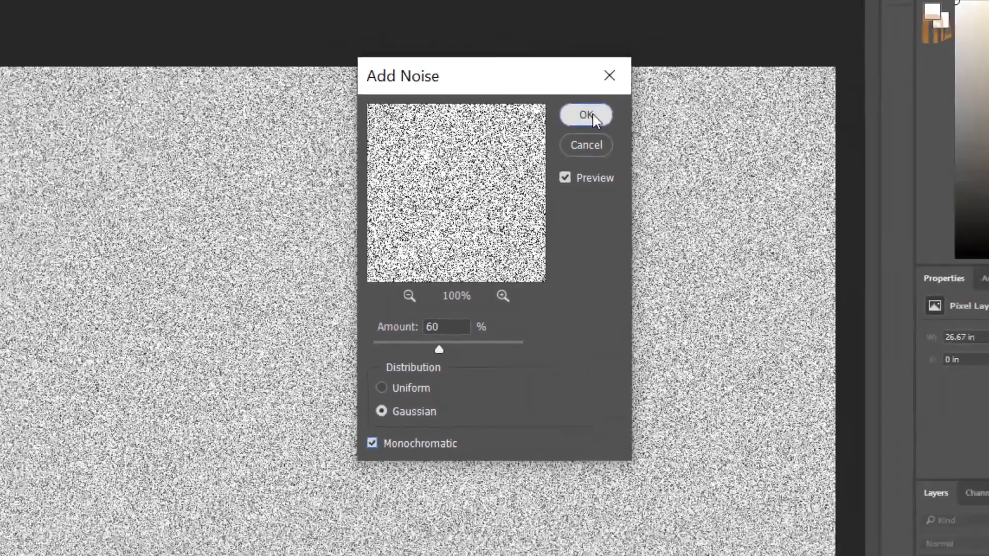
pyautogui.click(593, 116)
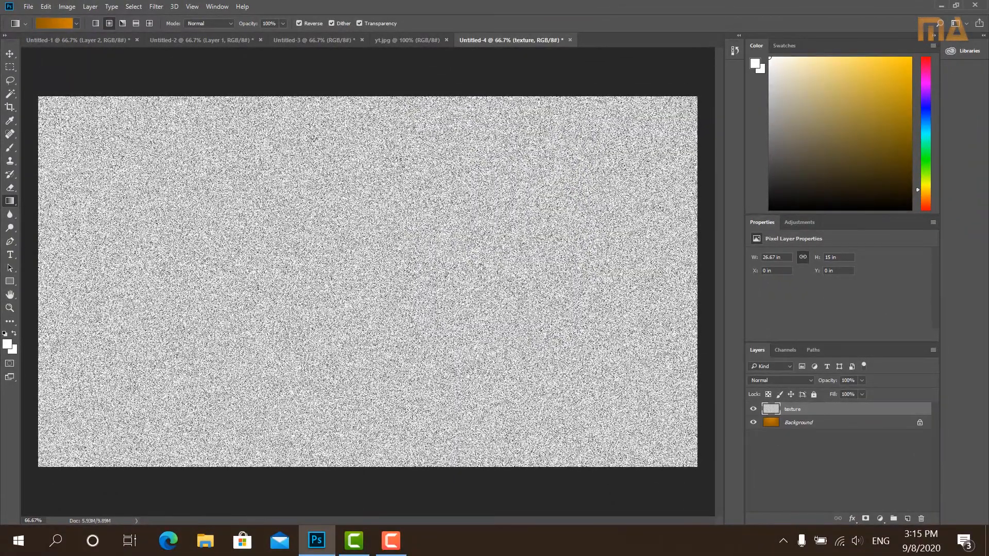
# Apply a Motion Blur filter to the texture layer with a 90° angle and a distance of 2000 pixels
pyautogui.click(159, 7)
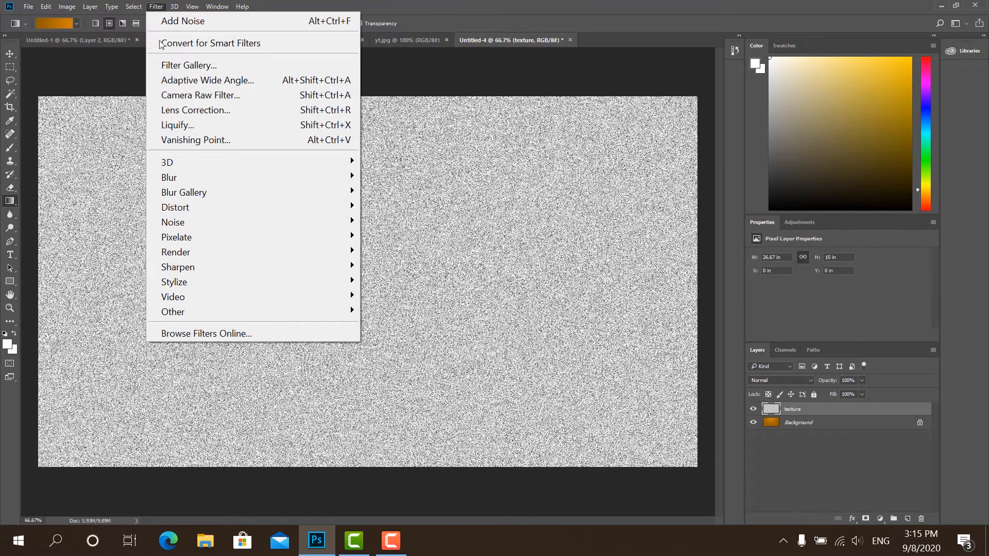
pyautogui.moveTo(236, 172)
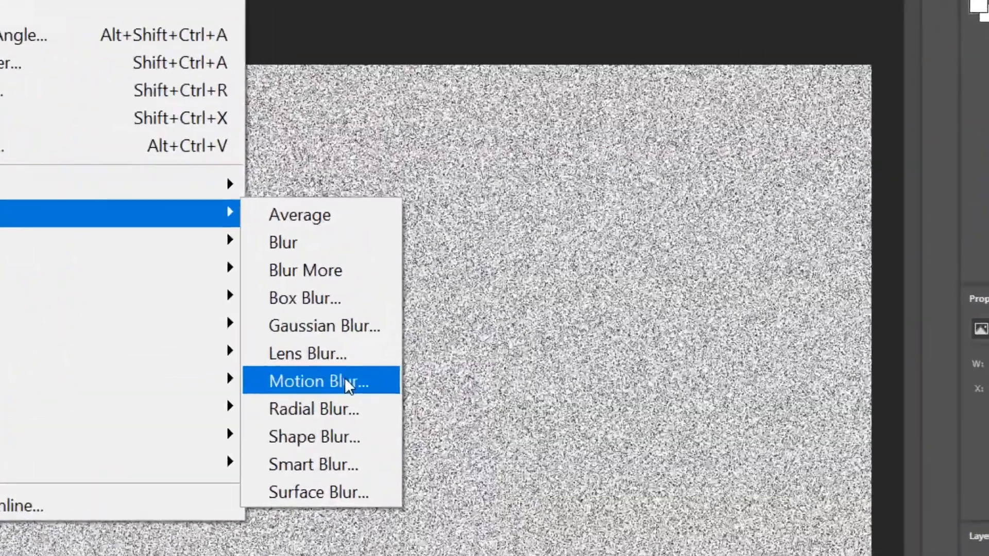
pyautogui.click(413, 264)
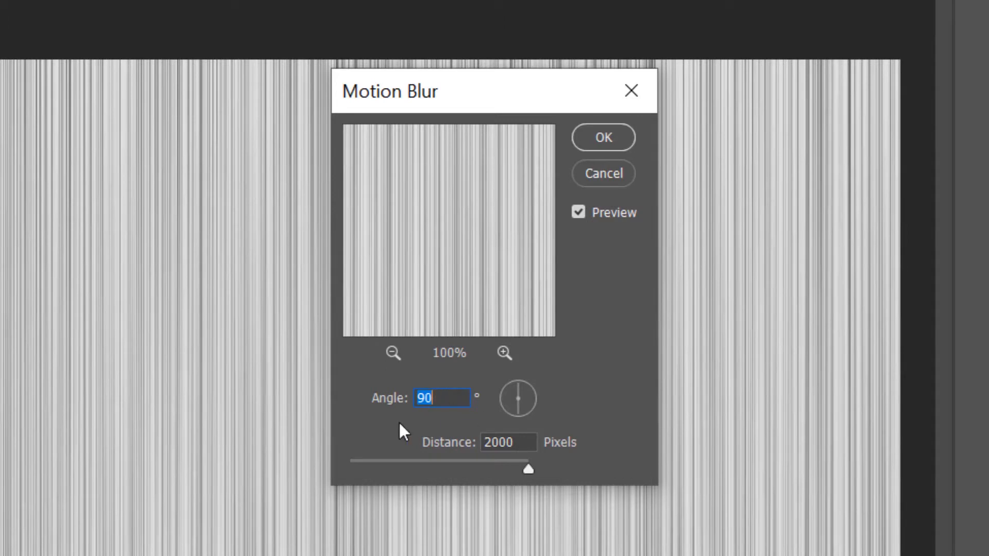
pyautogui.write('0')
pyautogui.click(510, 442)
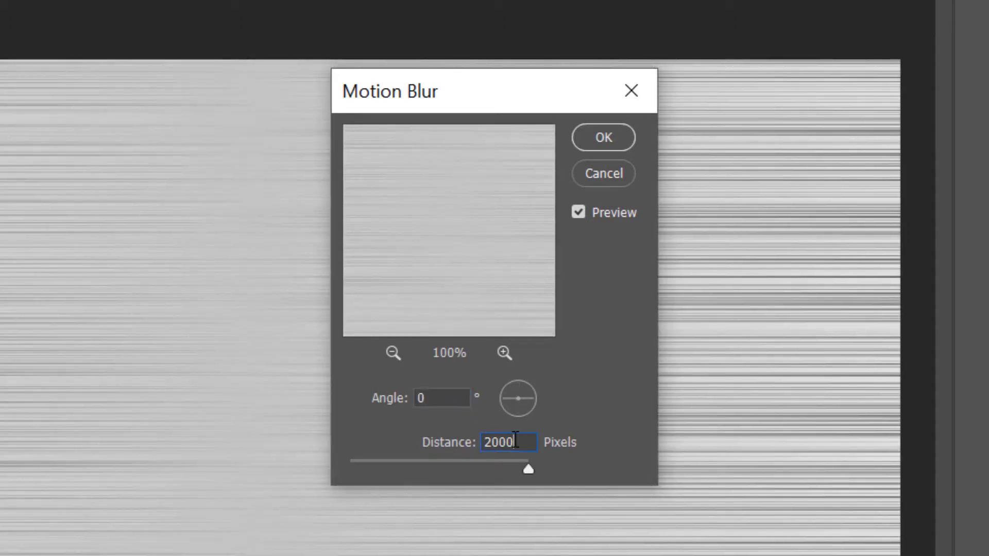
pyautogui.click(372, 395)
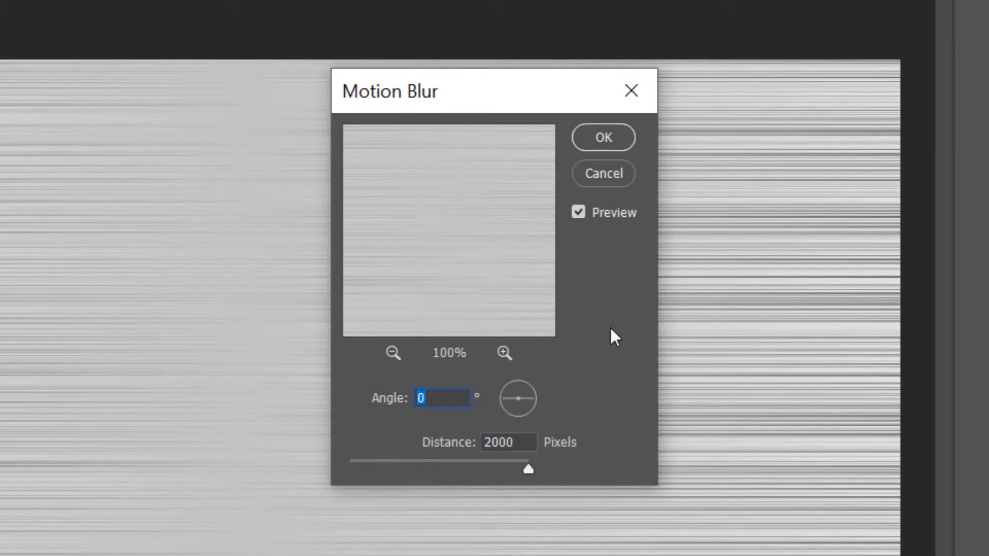
pyautogui.write('90')
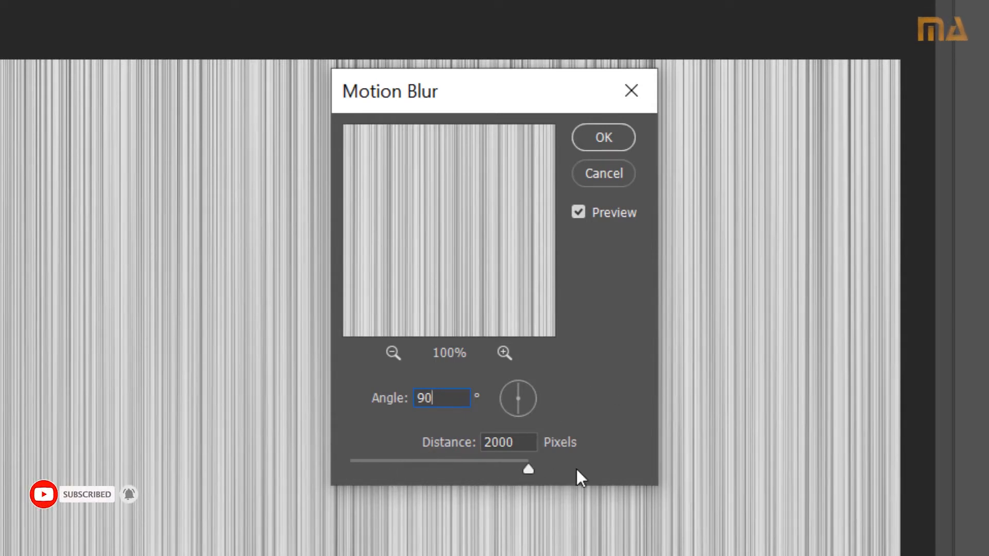
pyautogui.moveTo(530, 469); pyautogui.dragTo(577, 484)
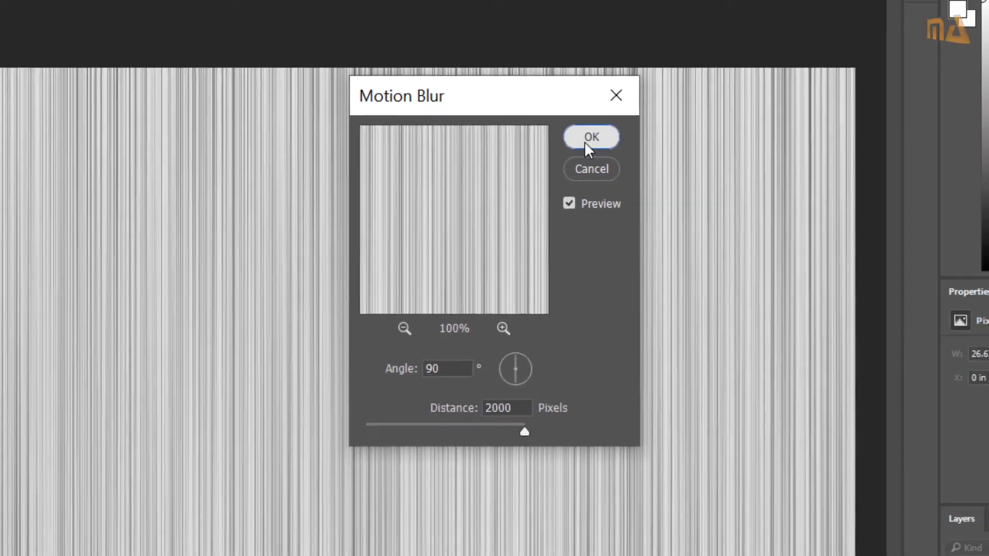
pyautogui.click(598, 140)
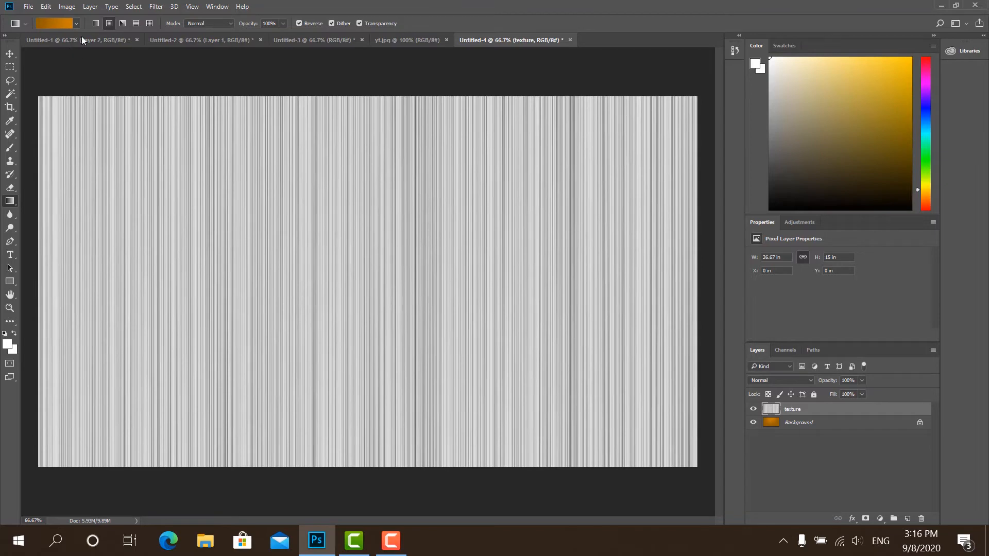
# Apply the Chrome sketch filter from the Filter Gallery to the texture layer with Detail 4 and Smoothness 10
pyautogui.click(154, 7)
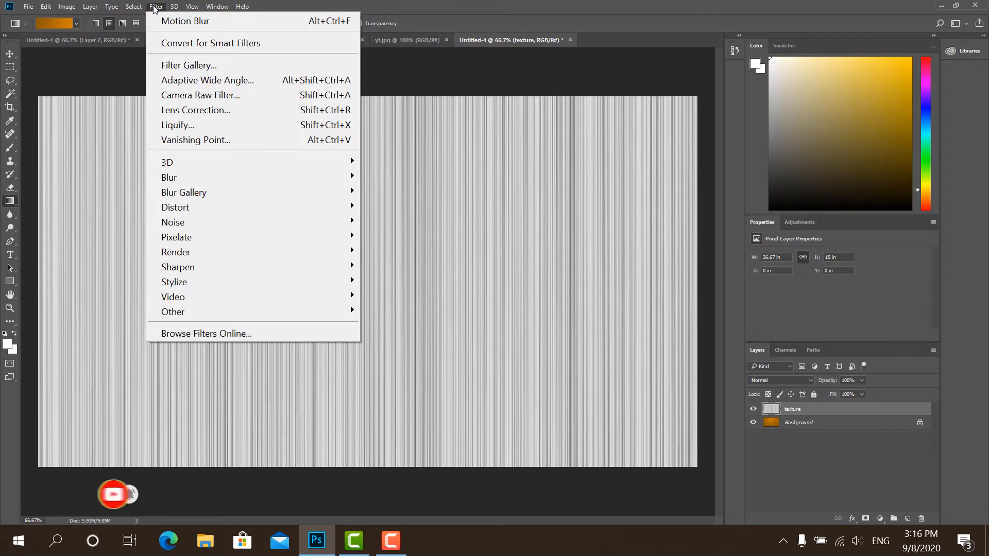
pyautogui.click(239, 66)
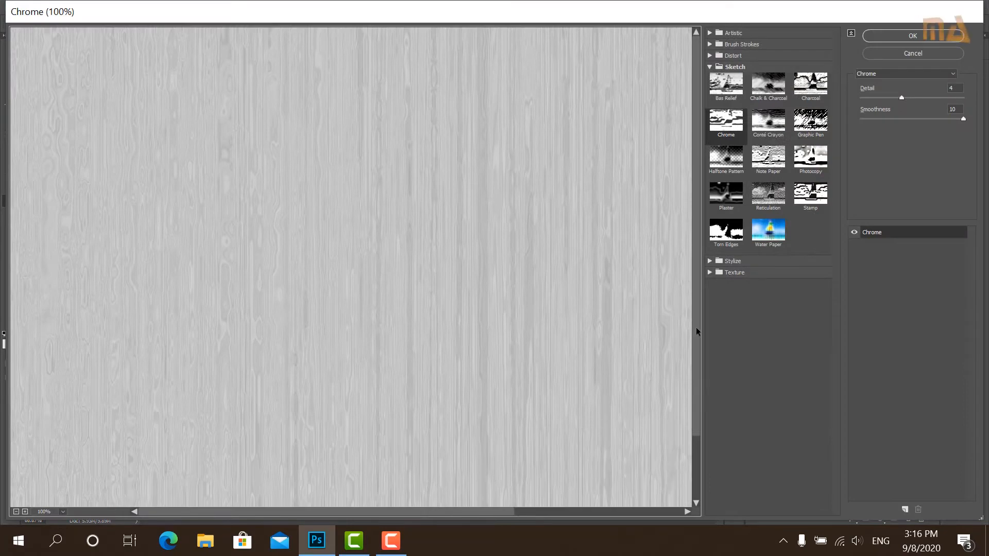
pyautogui.click(728, 67)
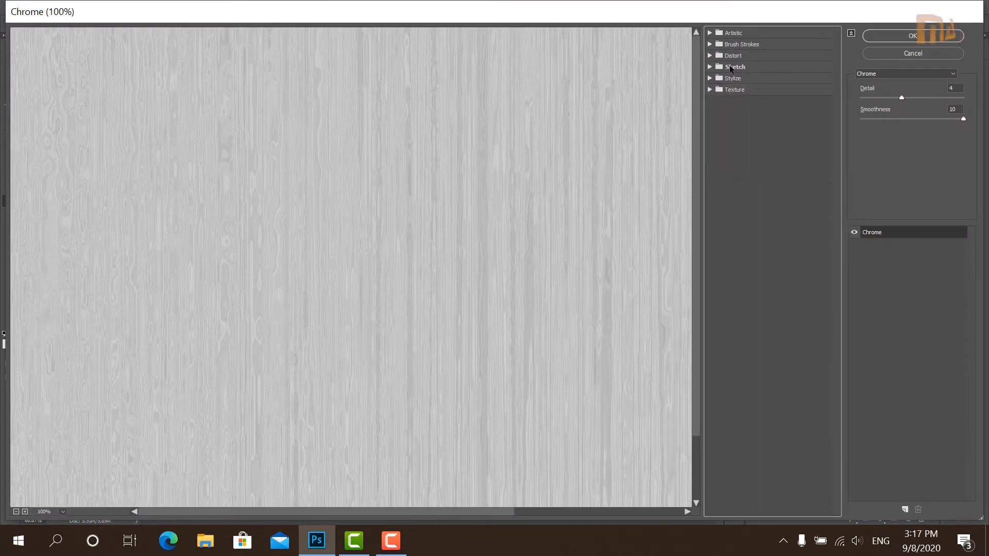
pyautogui.click(731, 68)
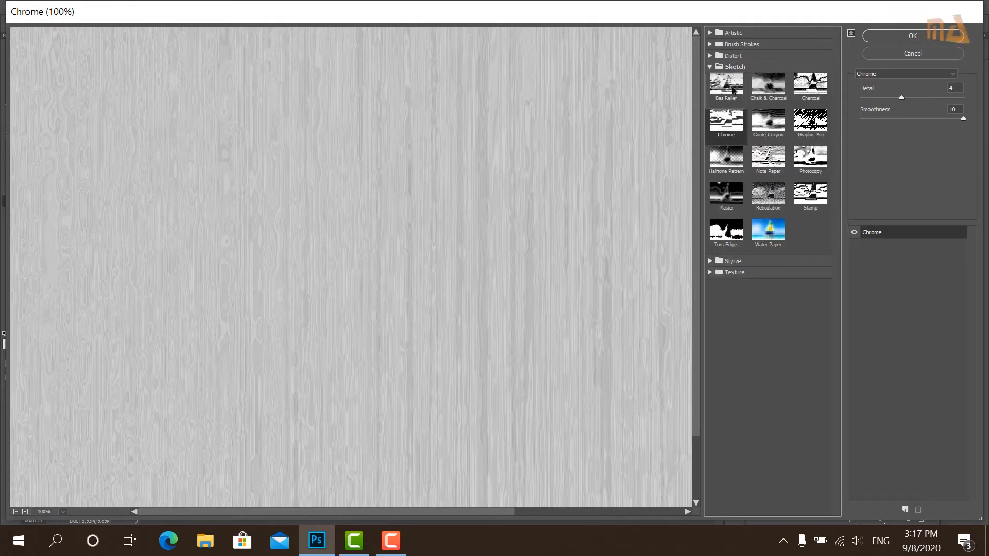
pyautogui.press('Right')
pyautogui.click(725, 126)
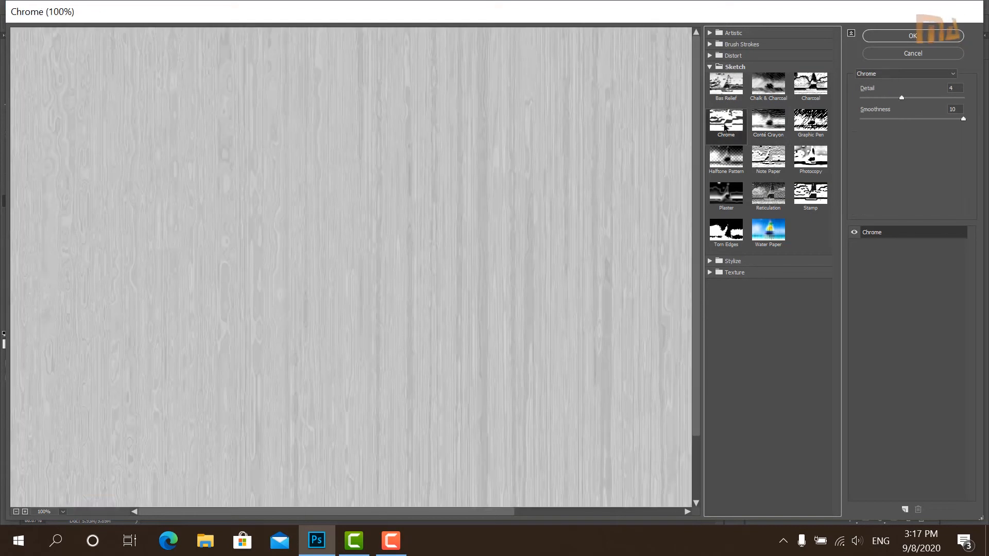
pyautogui.click(724, 93)
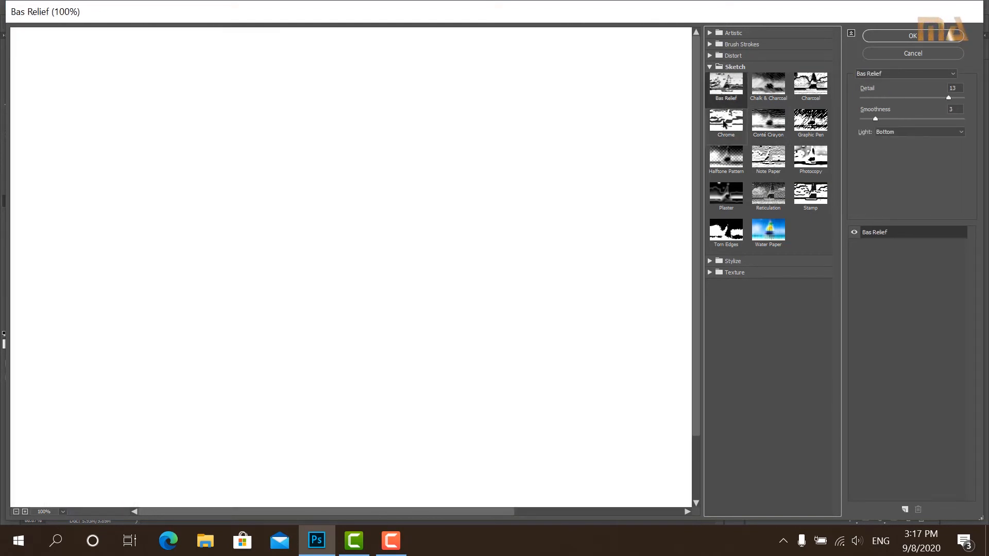
pyautogui.click(725, 126)
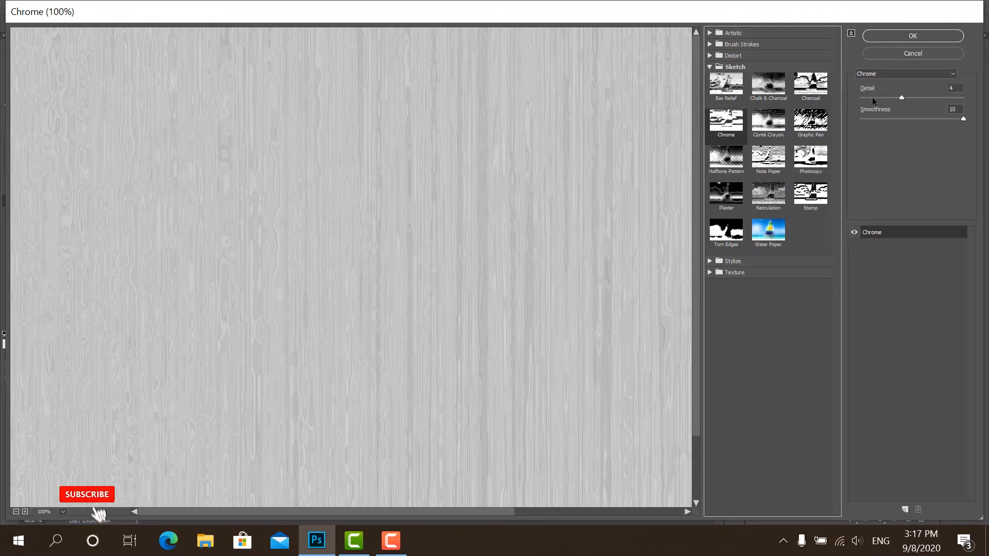
pyautogui.click(955, 88)
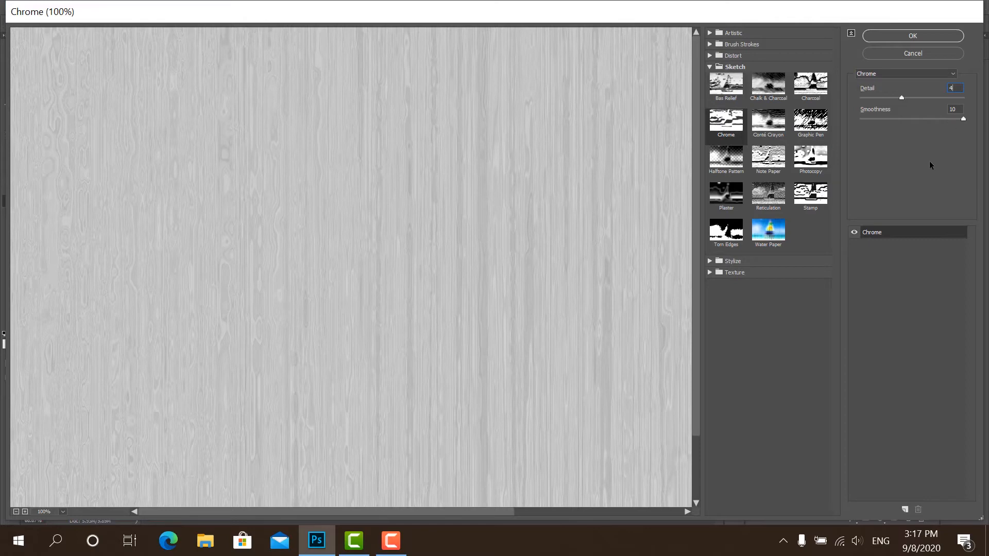
pyautogui.click(914, 36)
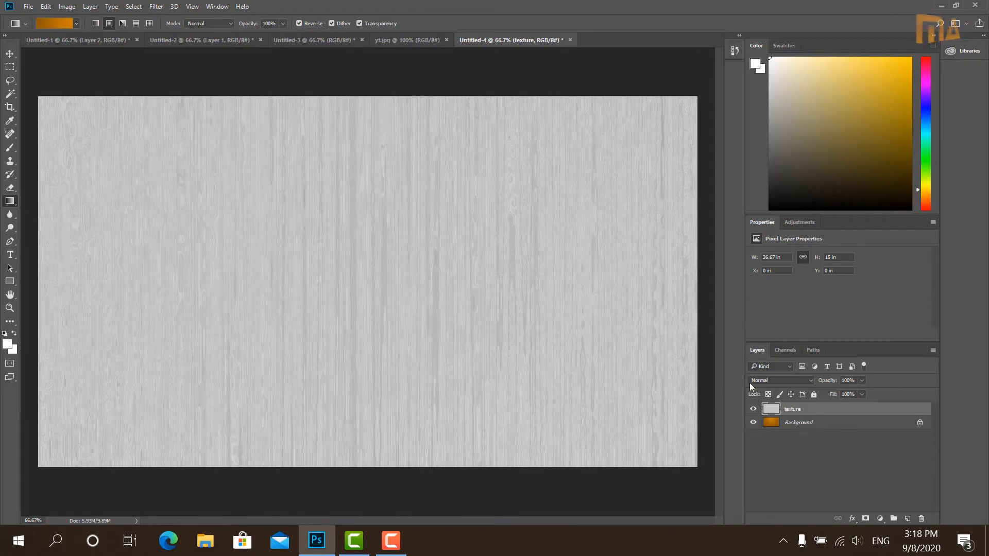
# Set the texture layer's blend mode to Linear Burn
pyautogui.click(811, 382)
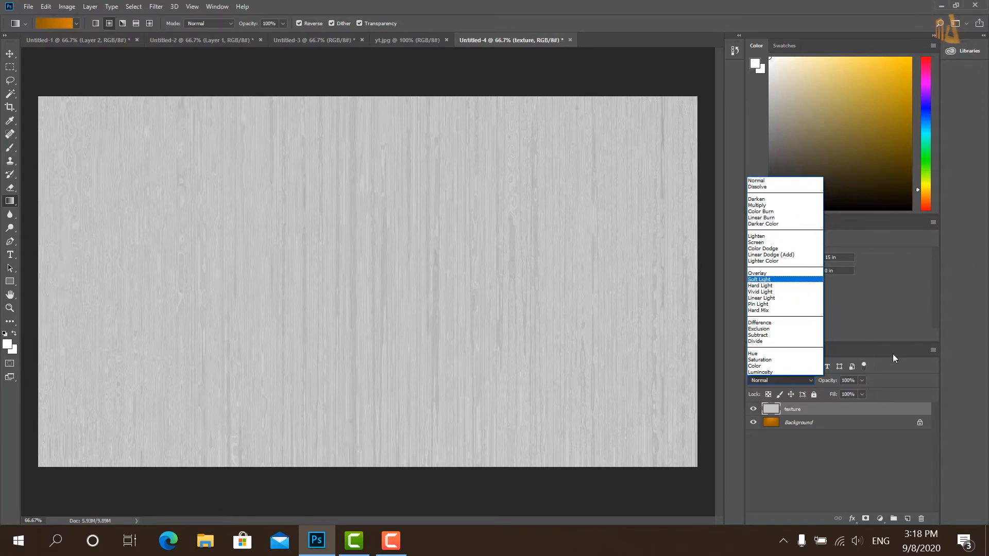
pyautogui.click(884, 452)
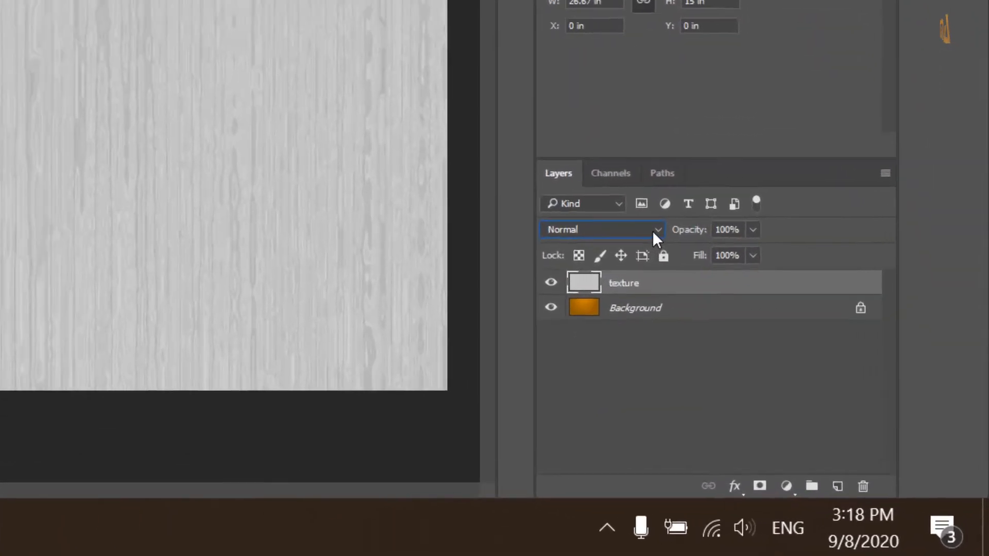
pyautogui.click(807, 381)
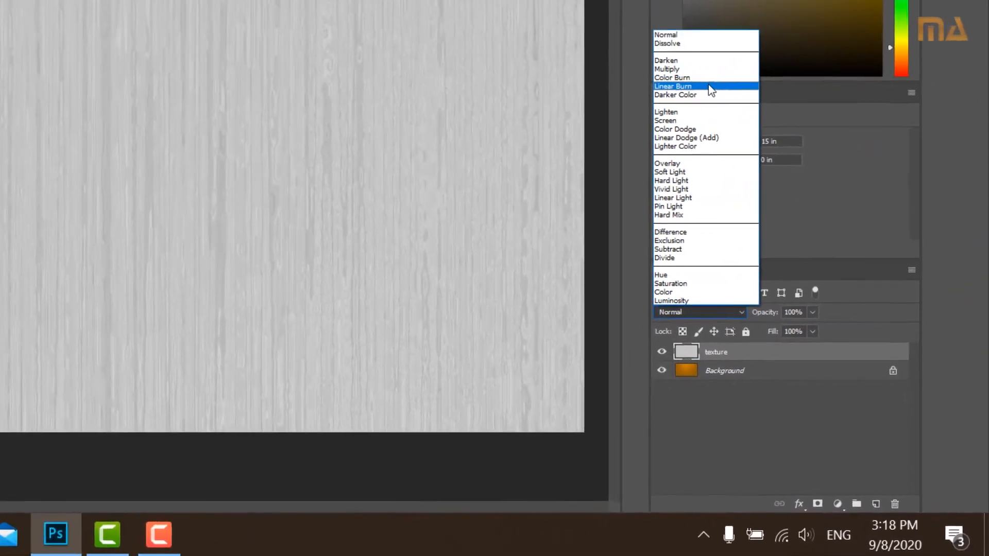
pyautogui.click(719, 103)
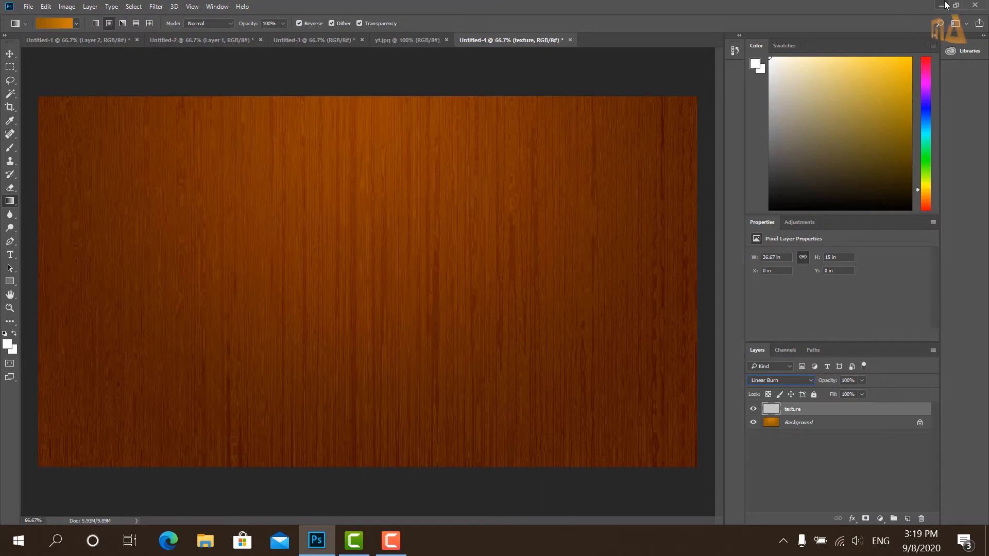
# Add the white text "ma" in AG Stencil at 72 pt, slightly left of the canvas centre
pyautogui.press('super+d')
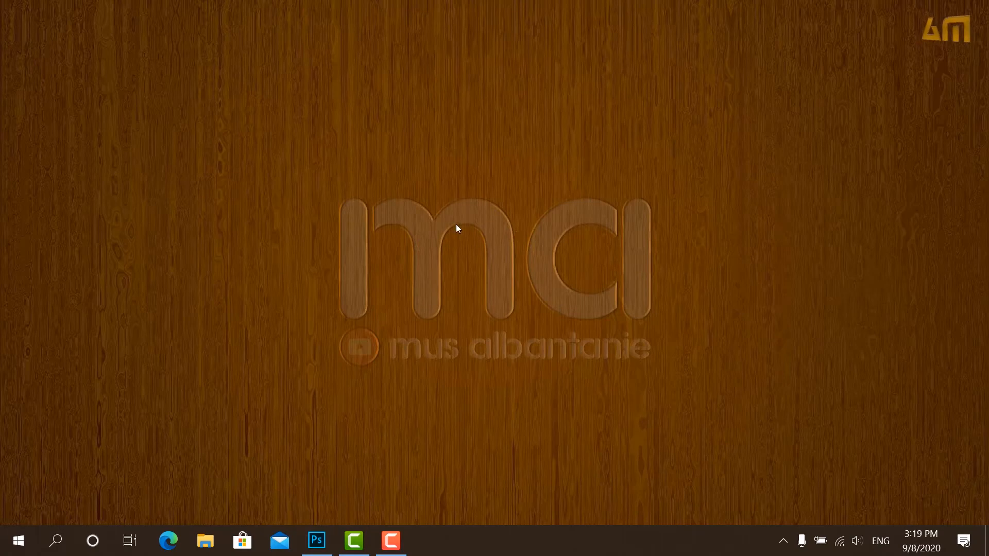
pyautogui.click(317, 538)
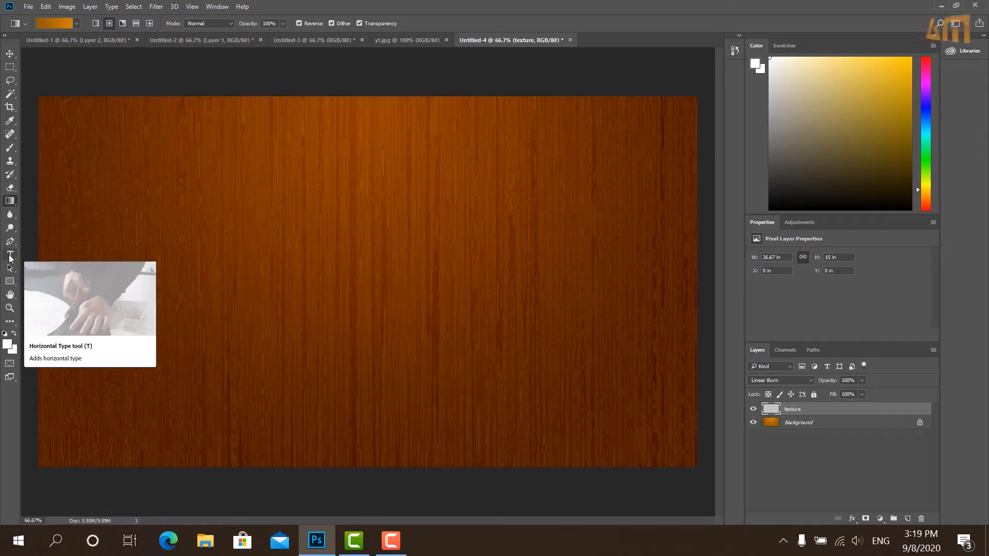
pyautogui.click(10, 256)
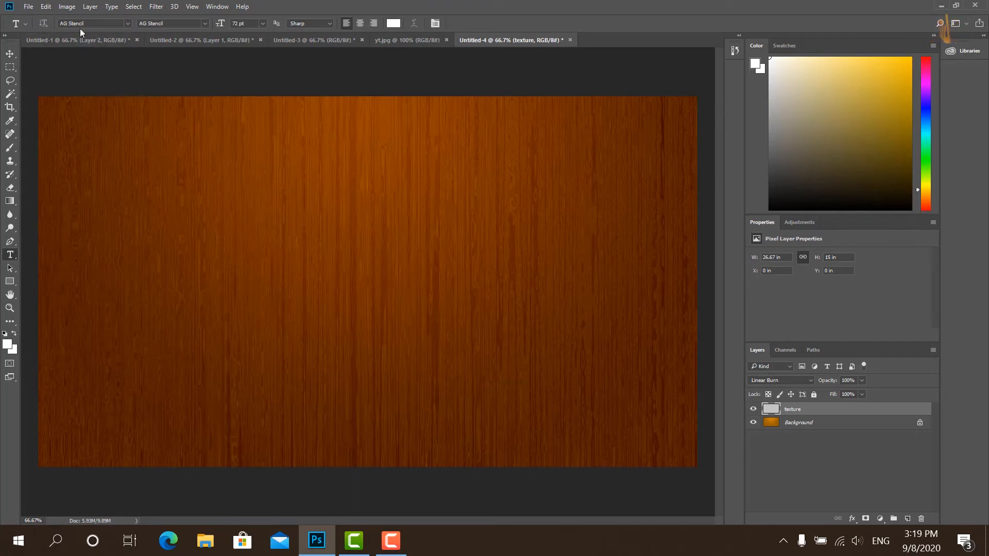
pyautogui.click(127, 23)
pyautogui.click(128, 24)
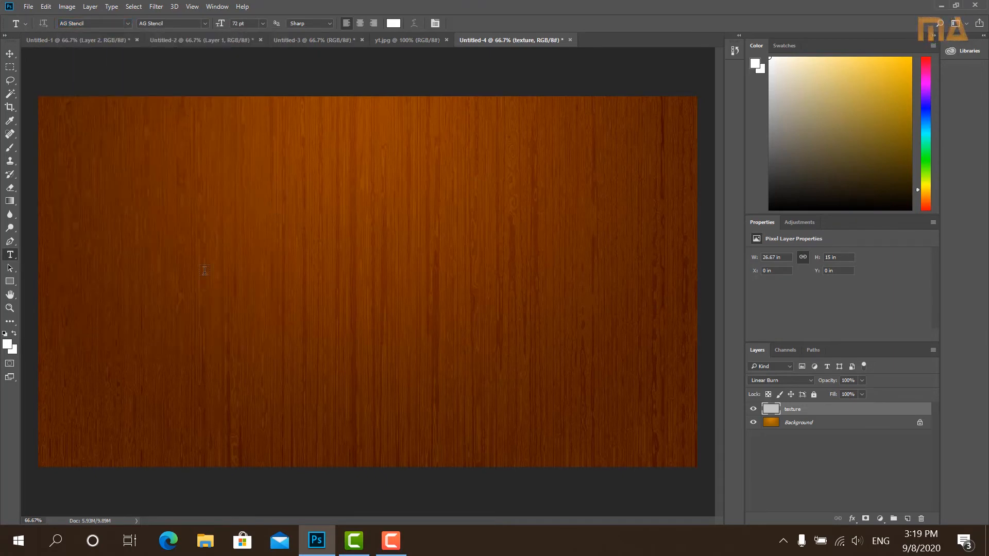
pyautogui.click(252, 284)
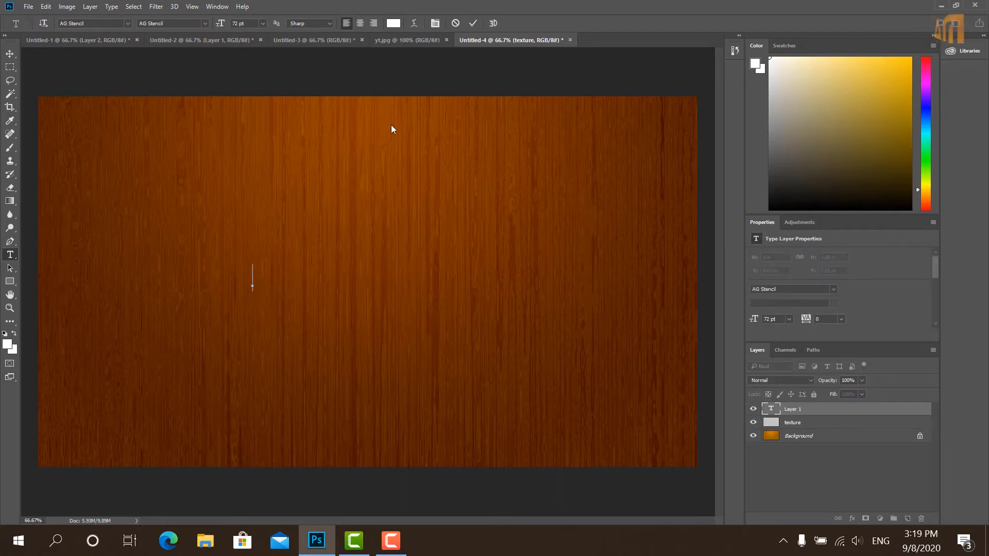
pyautogui.write('ma')
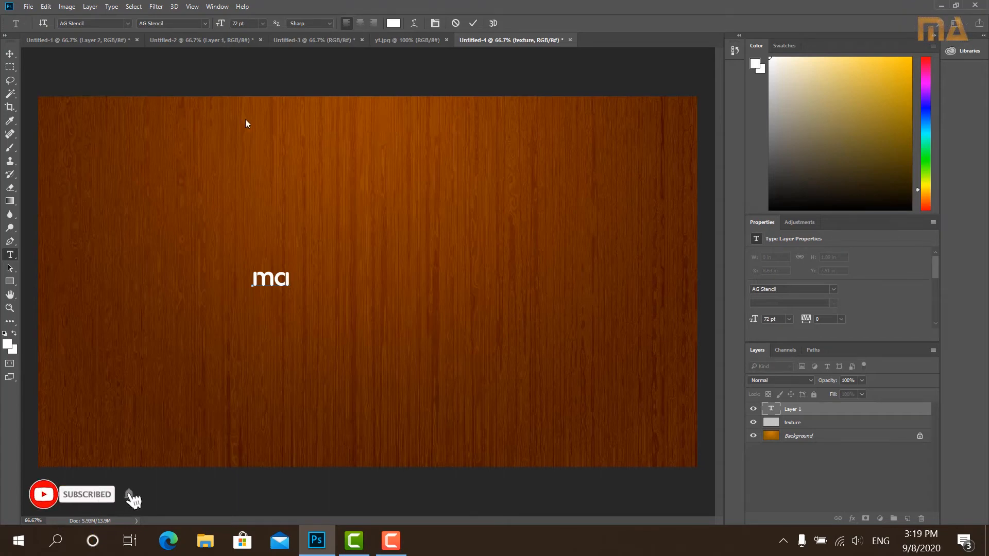
# Enlarge the "ma" text proportionally to about 660% with Free Transform and move it to the middle of the canvas
pyautogui.click(11, 58)
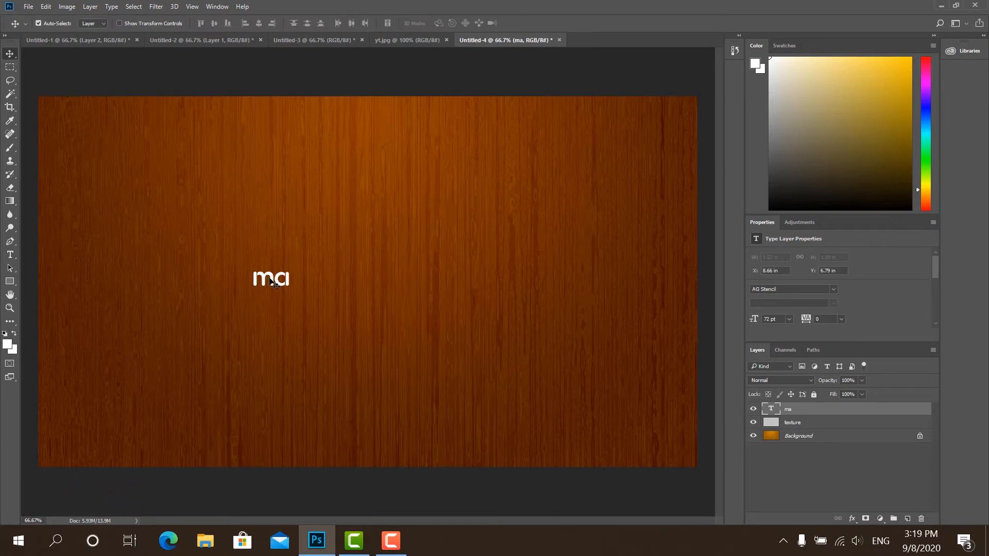
pyautogui.moveTo(270, 280); pyautogui.dragTo(347, 286)
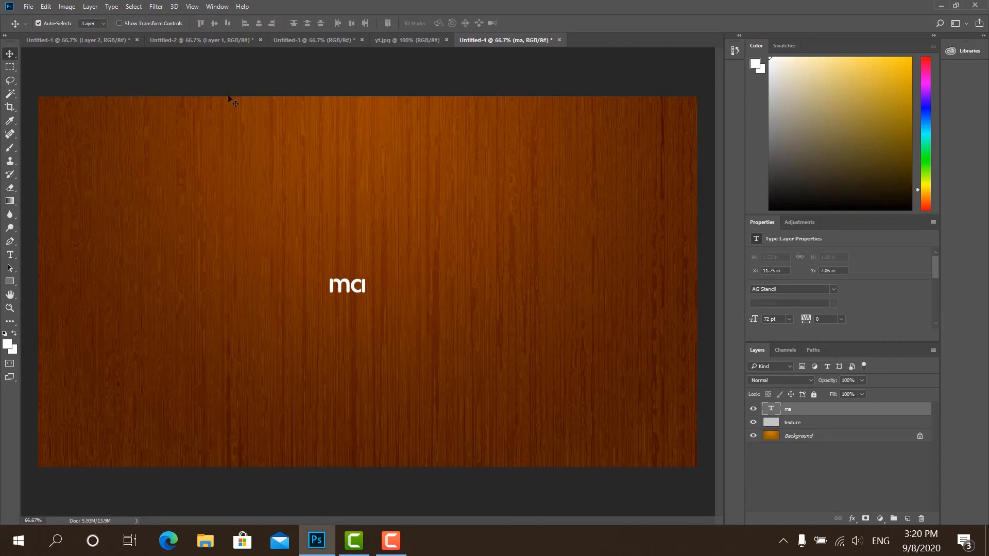
pyautogui.click(47, 10)
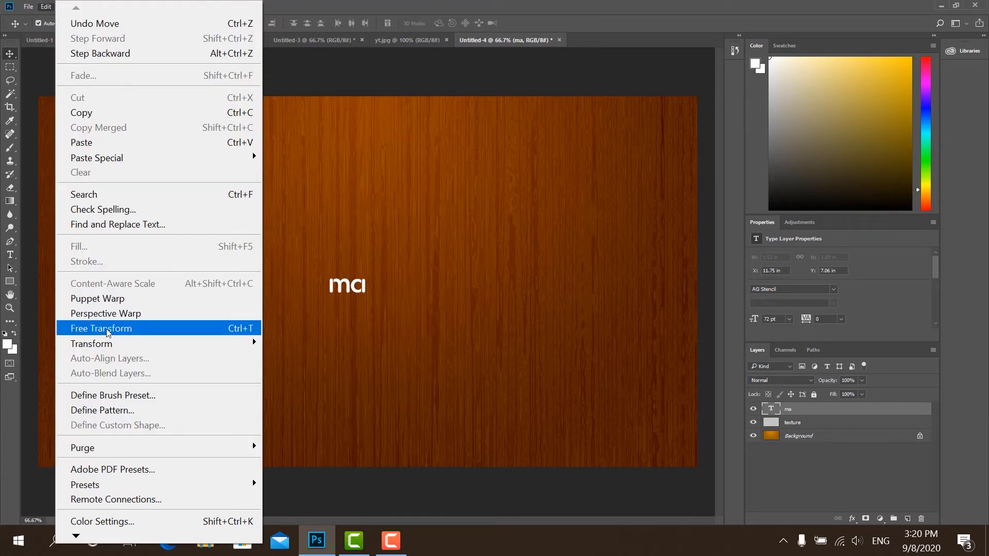
pyautogui.click(230, 331)
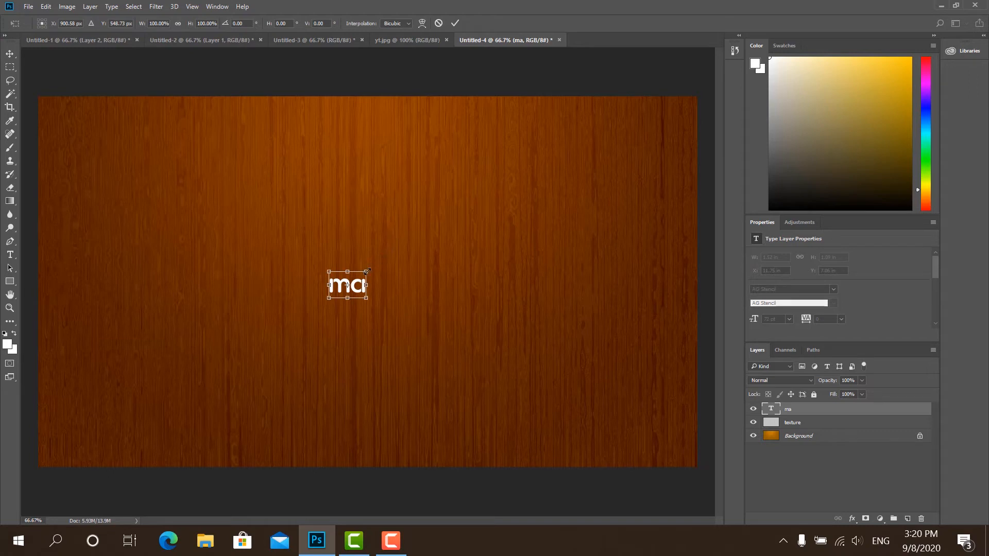
pyautogui.moveTo(379, 268); pyautogui.dragTo(603, 156)
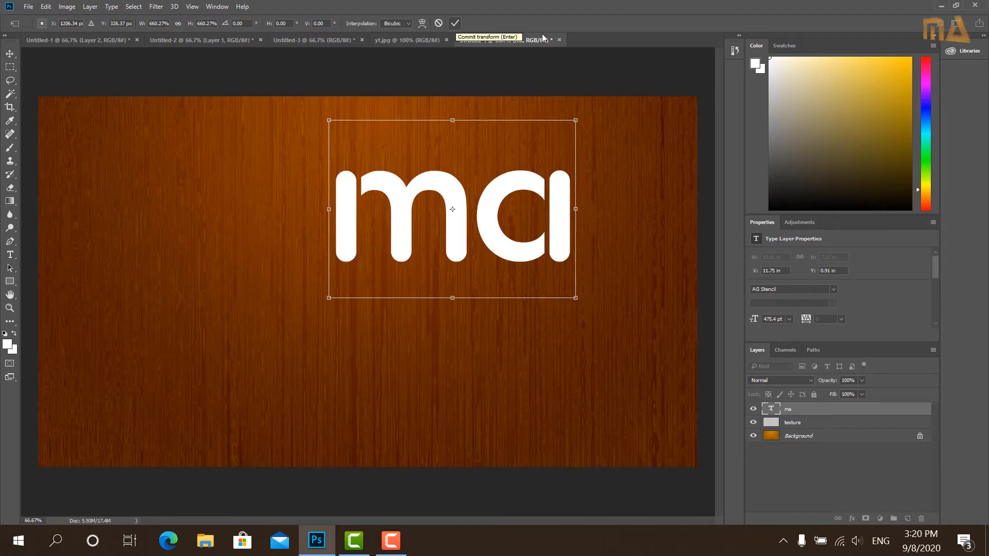
pyautogui.click(456, 23)
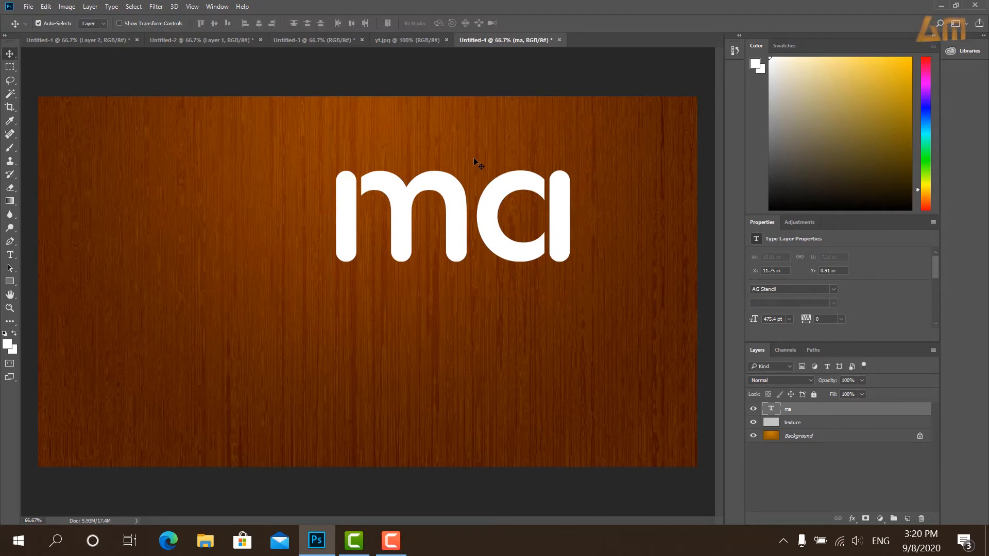
pyautogui.moveTo(435, 201); pyautogui.dragTo(372, 233)
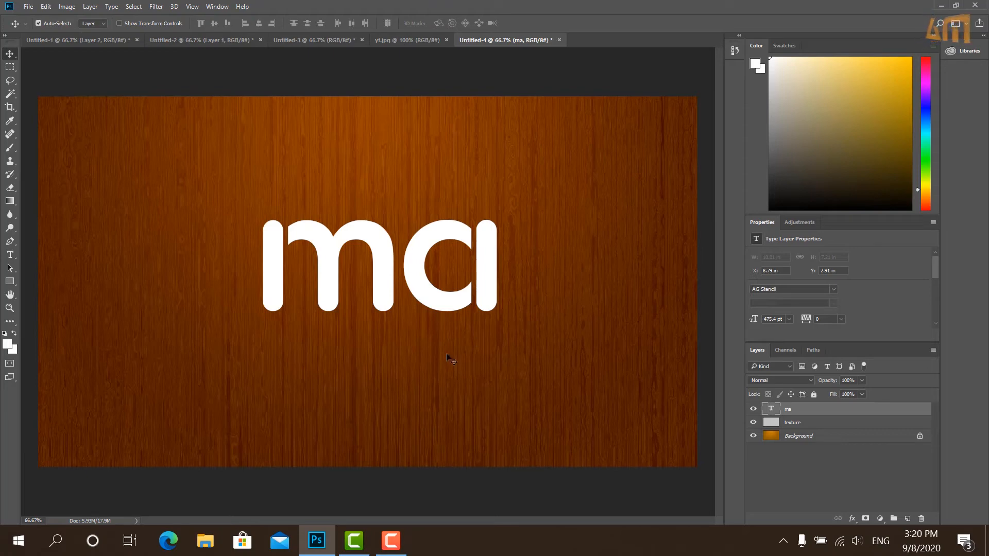
# Lower the fill opacity of the "ma" text layer to 11% in its blending options
pyautogui.click(942, 5)
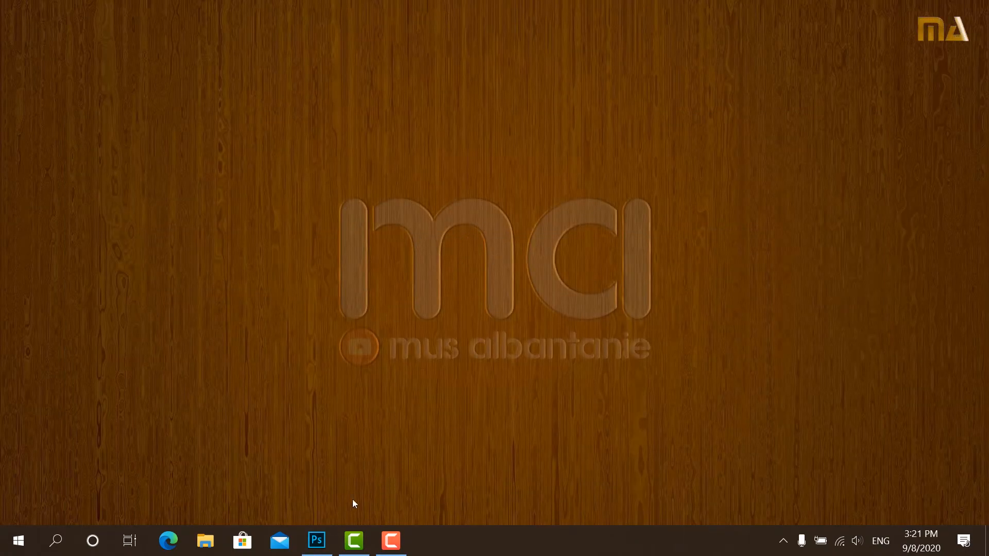
pyautogui.click(317, 540)
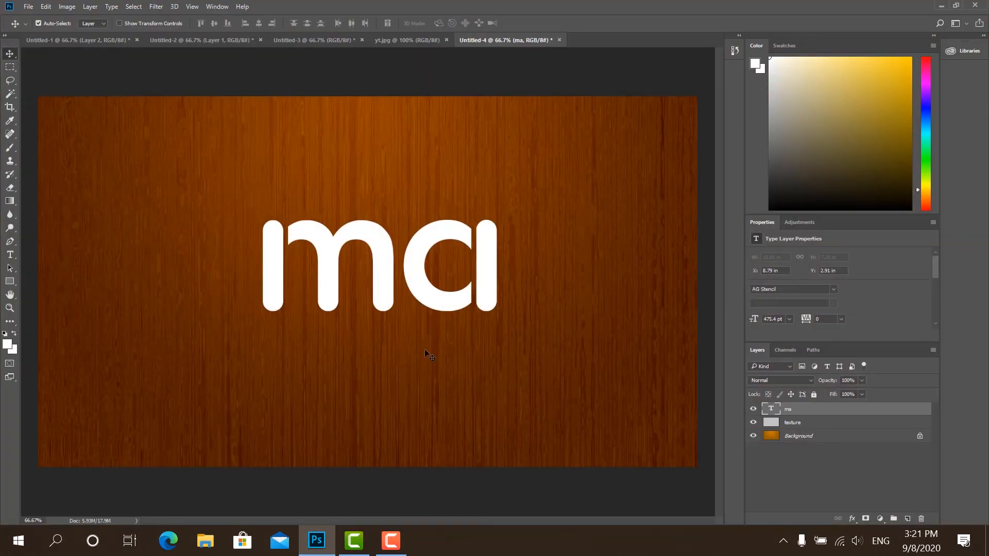
pyautogui.rightClick(789, 410)
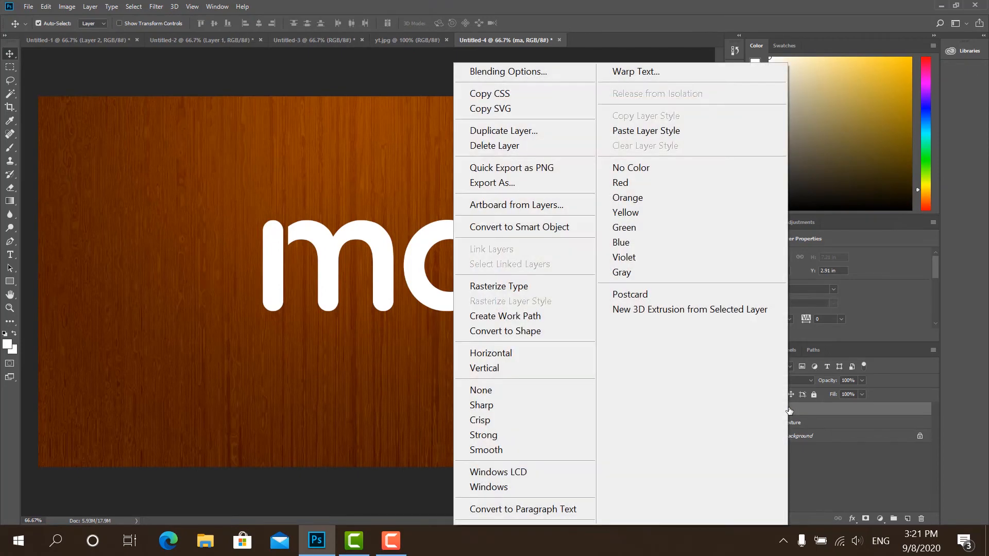
pyautogui.click(530, 72)
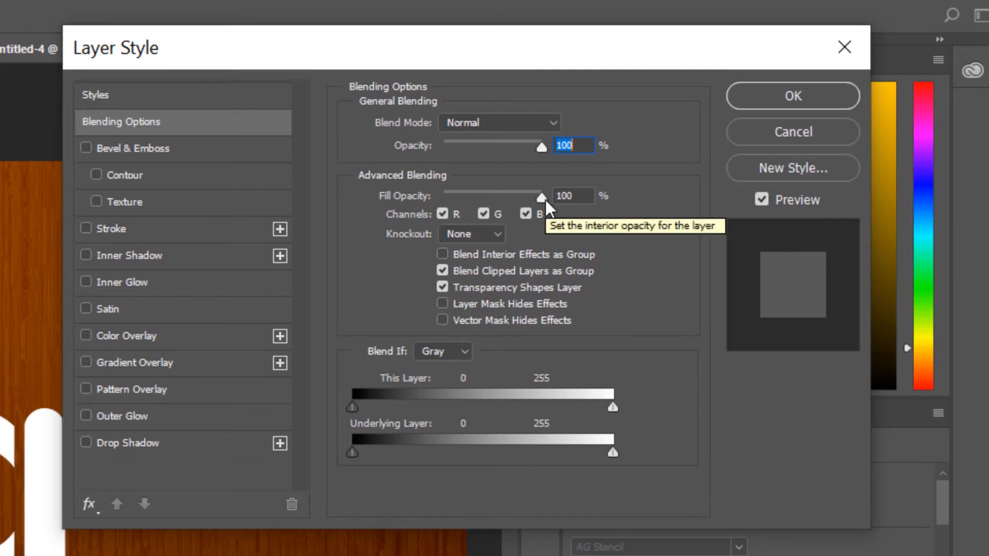
pyautogui.moveTo(545, 199); pyautogui.dragTo(519, 200)
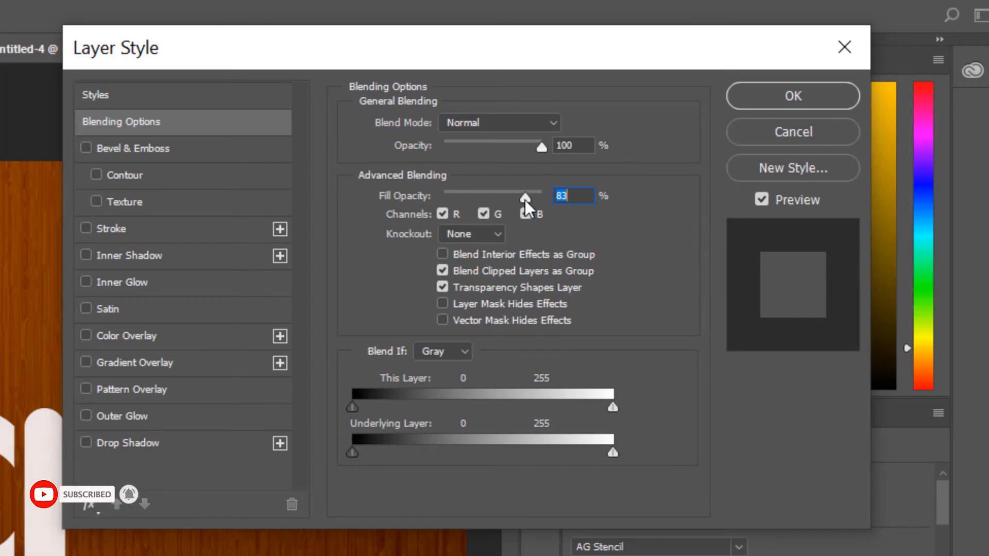
pyautogui.moveTo(524, 200); pyautogui.dragTo(455, 201)
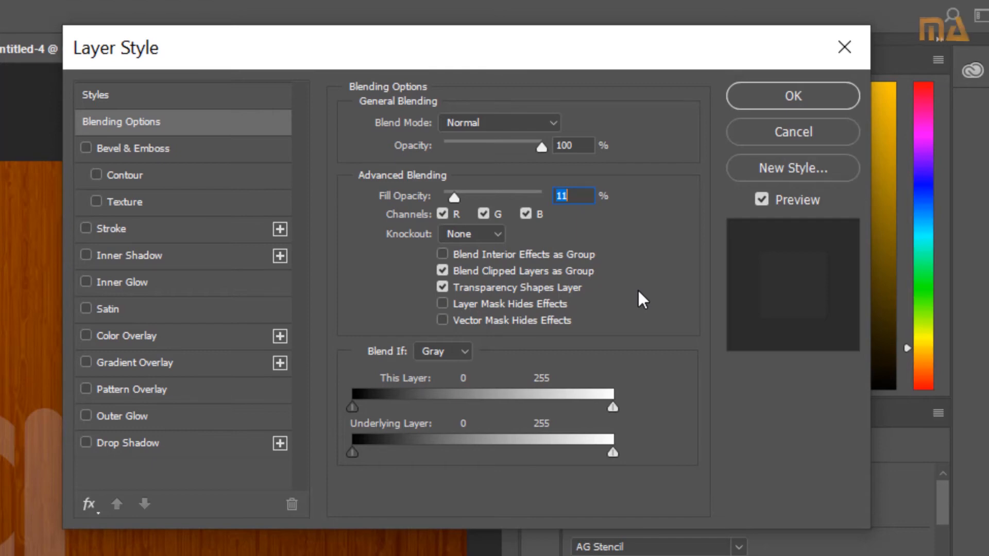
# Enable a Color Overlay on the "ma" text with brown #72490e, Normal blend mode and 31% opacity
pyautogui.click(169, 335)
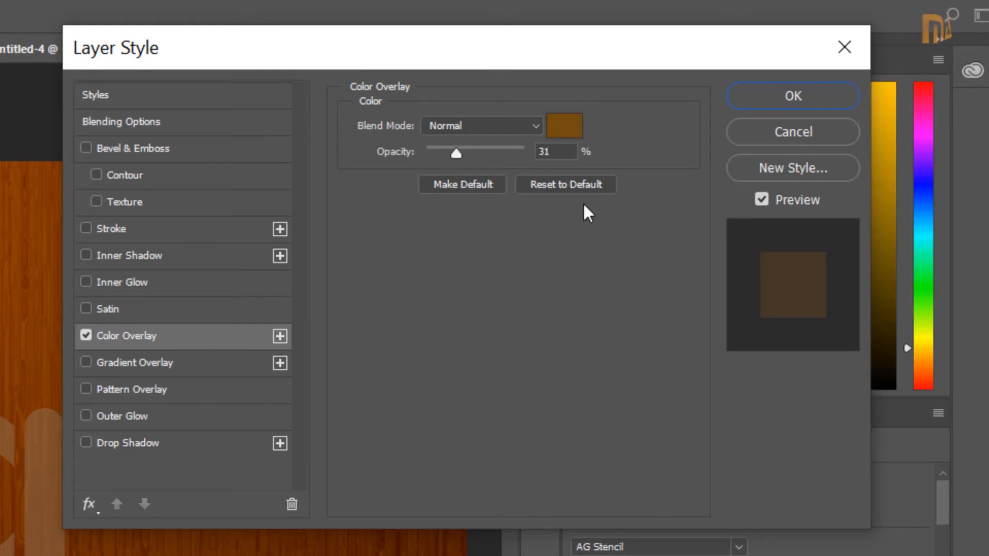
pyautogui.click(564, 129)
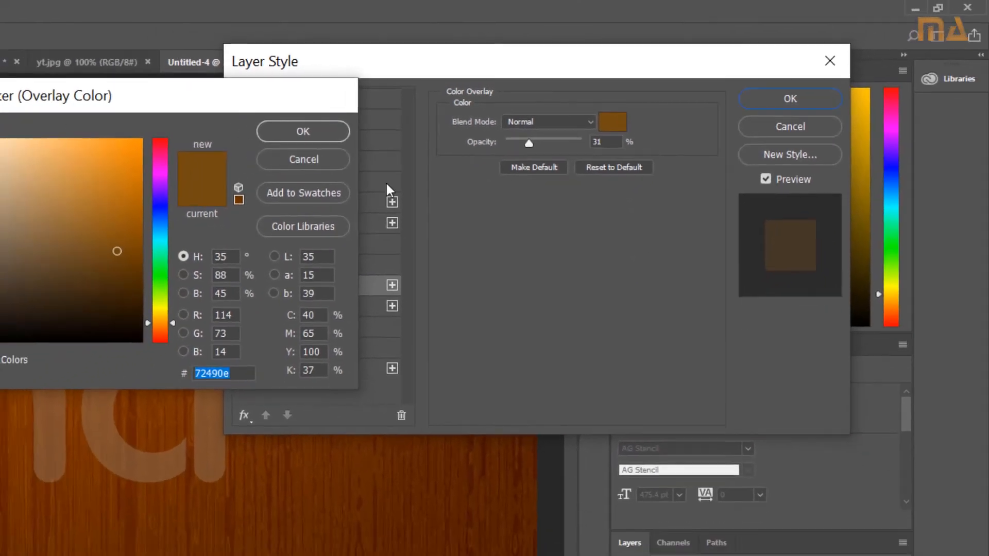
pyautogui.press('Return')
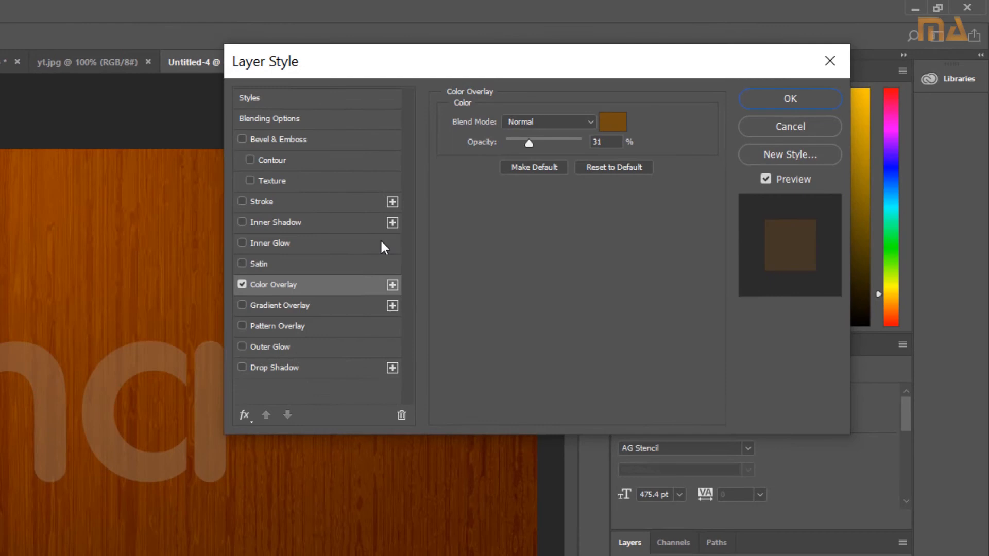
# Change the Color Overlay of the "ma" text to brown #804f09 with the Overlay blend mode
pyautogui.click(614, 126)
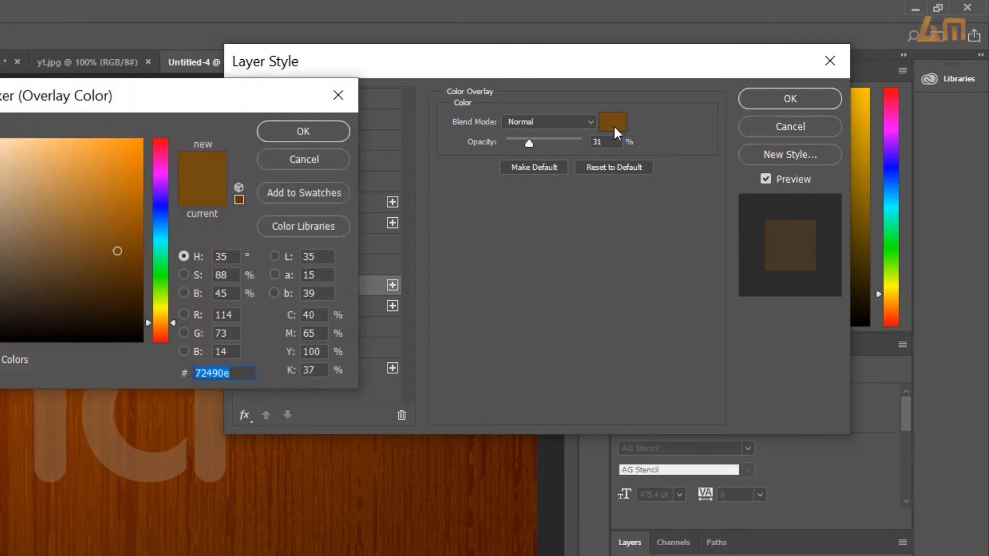
pyautogui.click(130, 206)
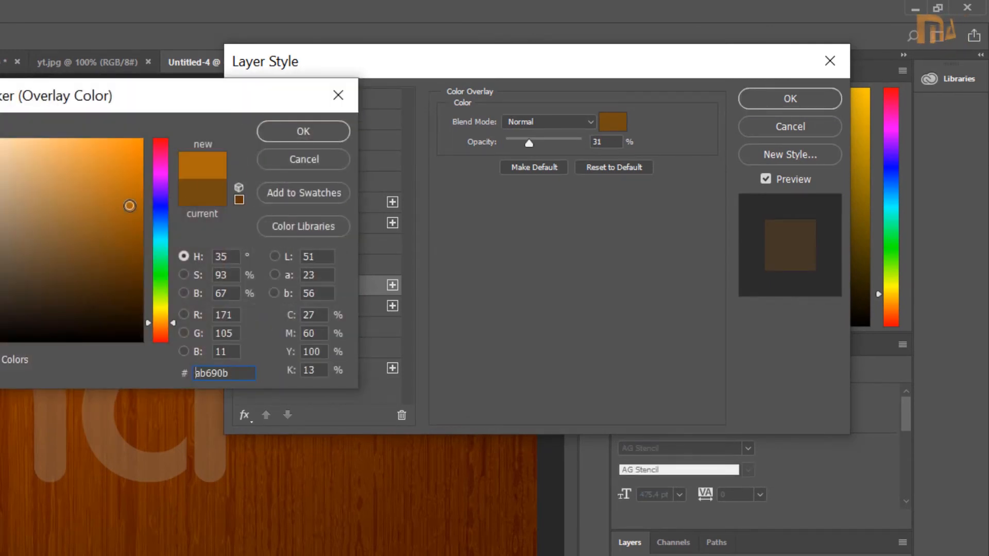
pyautogui.moveTo(117, 99); pyautogui.dragTo(546, 140)
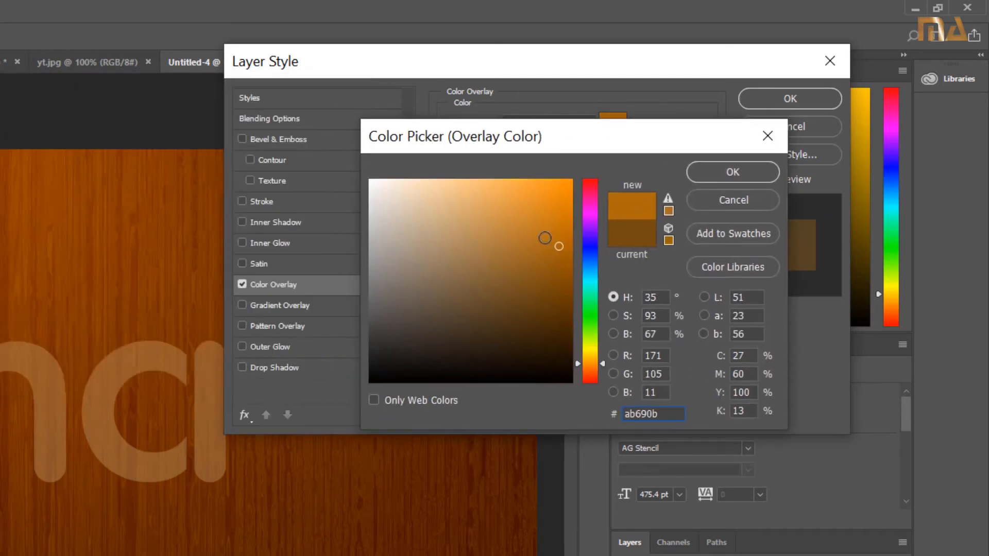
pyautogui.click(558, 281)
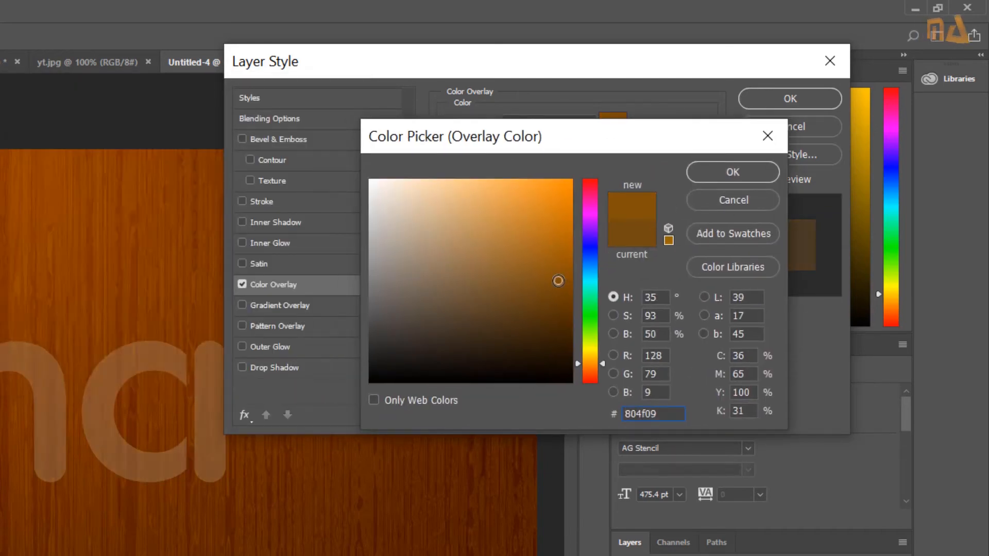
pyautogui.click(707, 178)
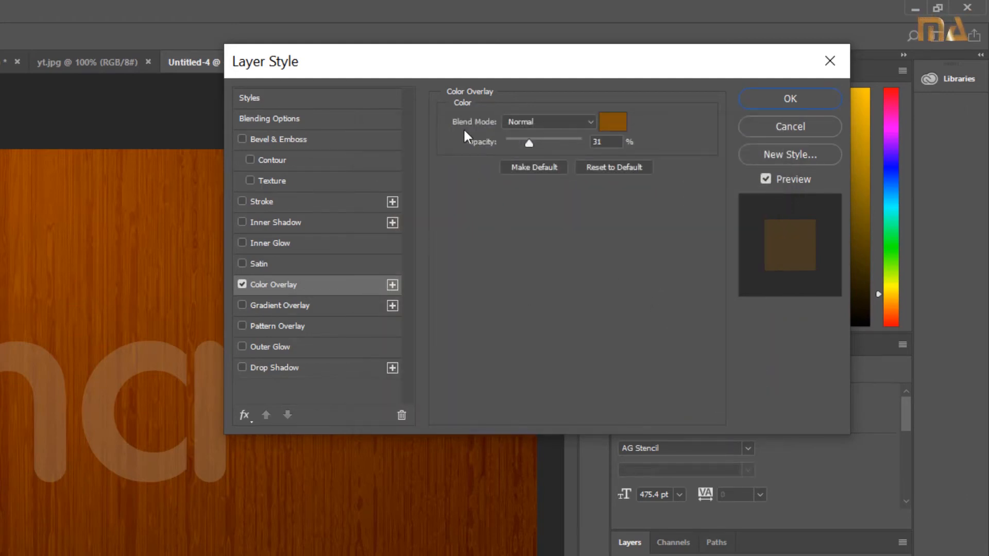
pyautogui.click(590, 124)
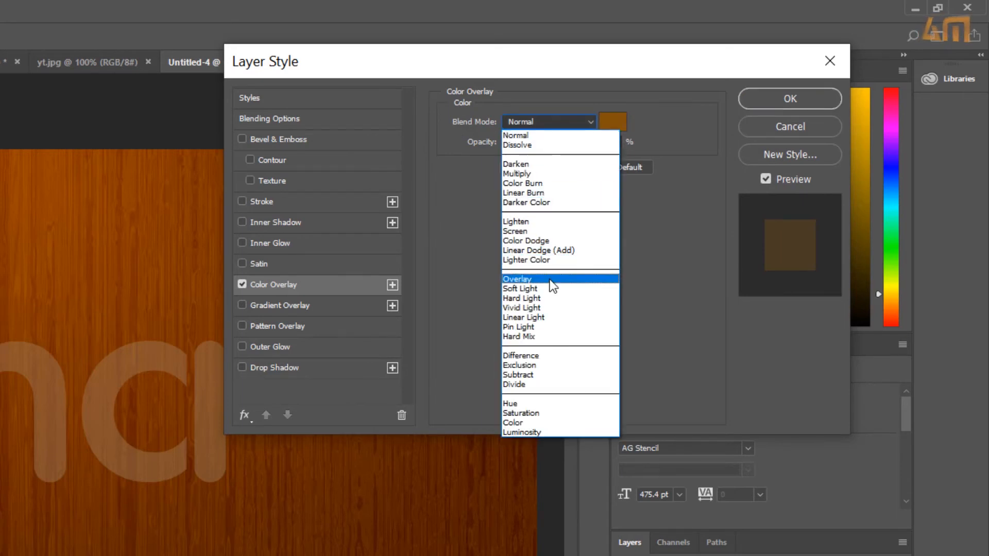
pyautogui.click(549, 279)
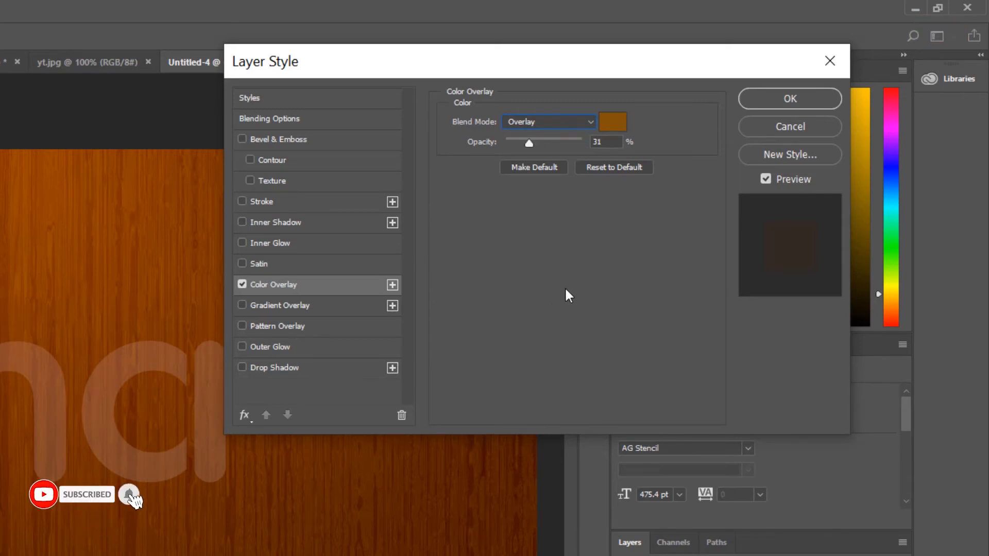
# Enable Bevel & Emboss on the "ma" text as a Pillow Emboss with 147% depth, 8 px size and 0° angle, and apply the layer style
pyautogui.click(305, 139)
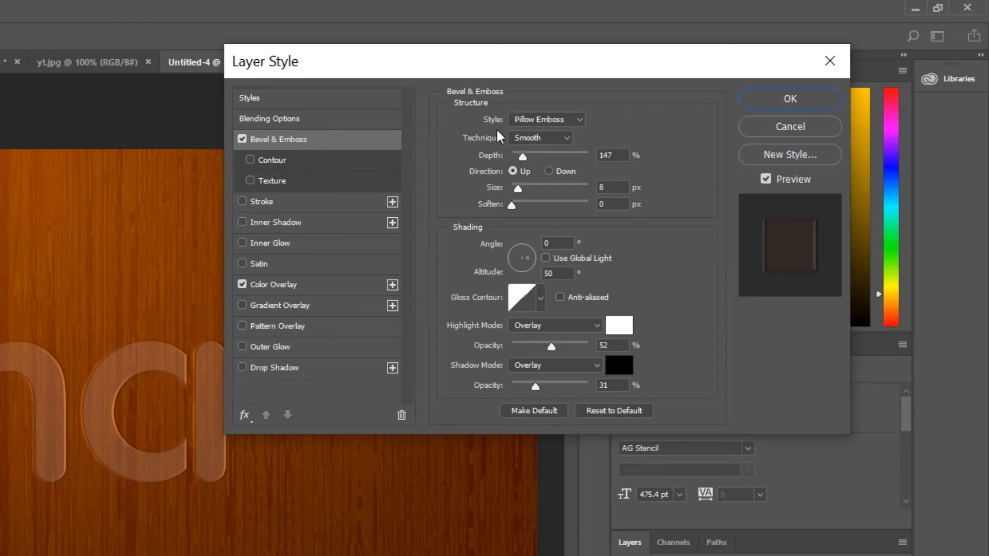
pyautogui.click(577, 119)
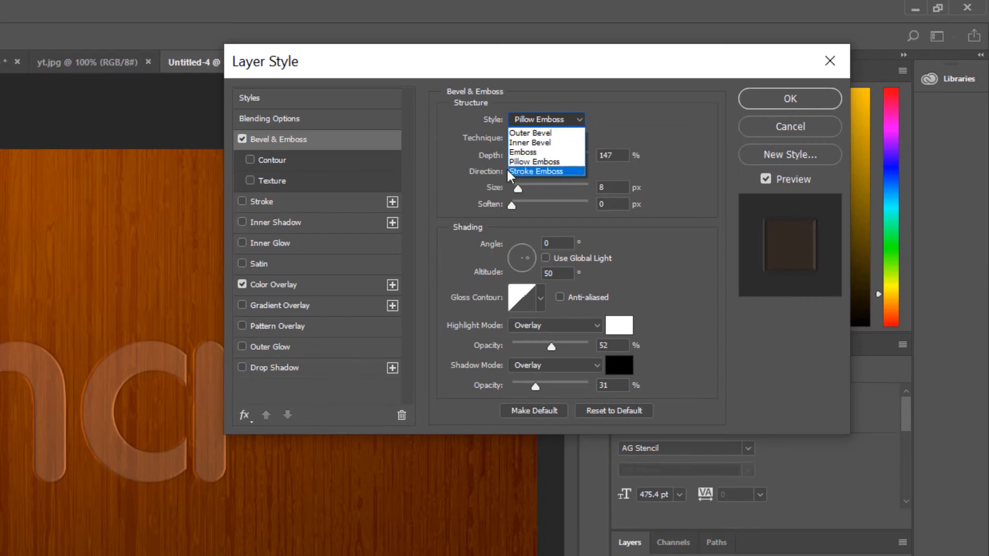
pyautogui.click(542, 162)
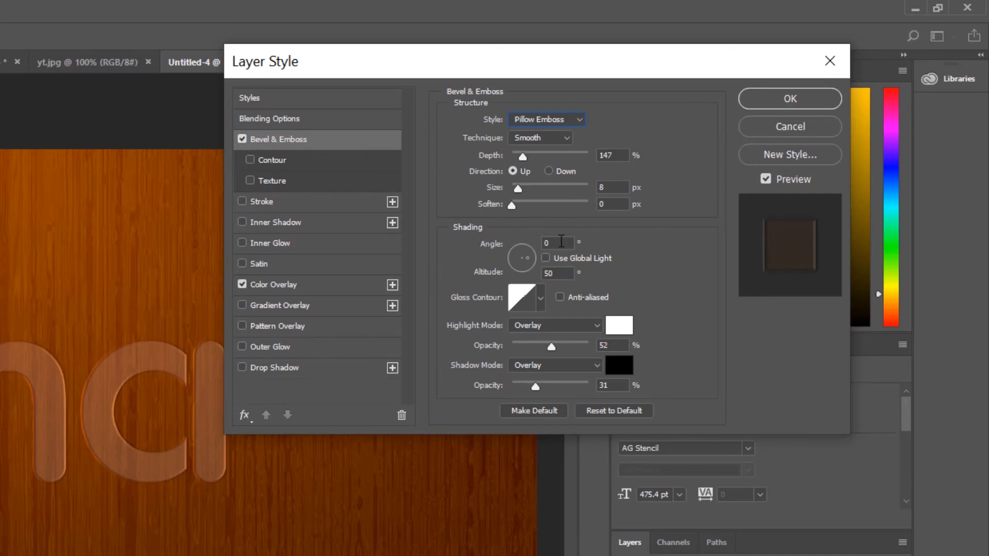
pyautogui.click(555, 242)
pyautogui.click(542, 302)
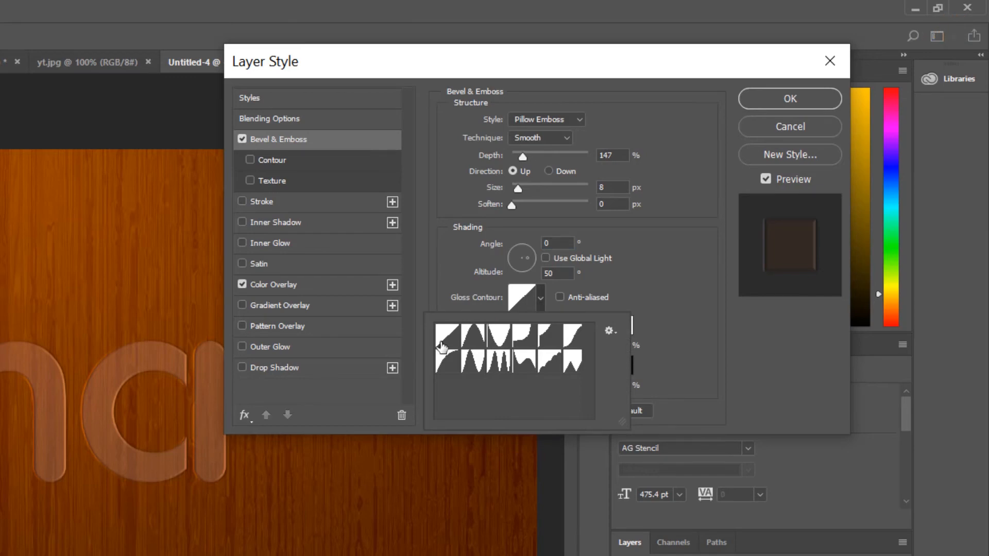
pyautogui.click(665, 312)
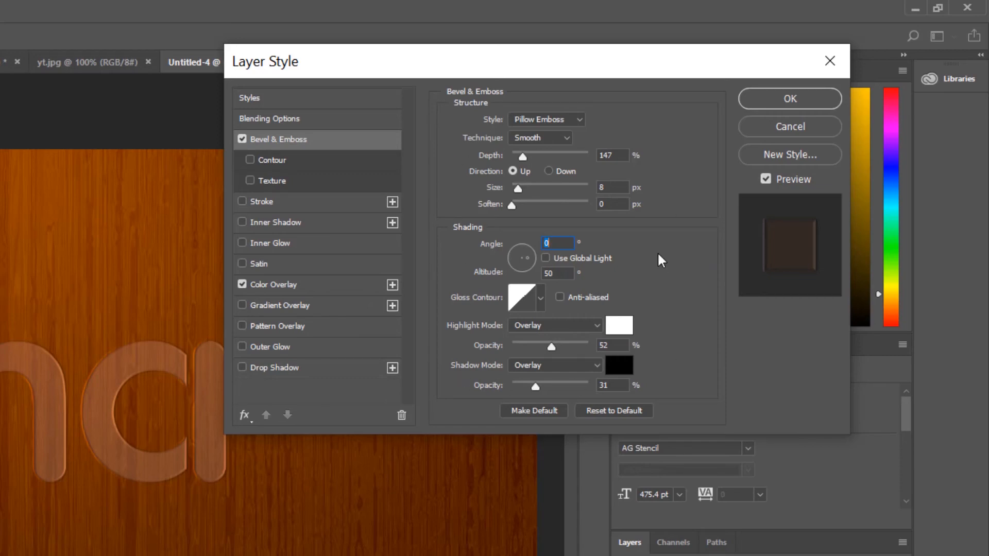
pyautogui.click(796, 100)
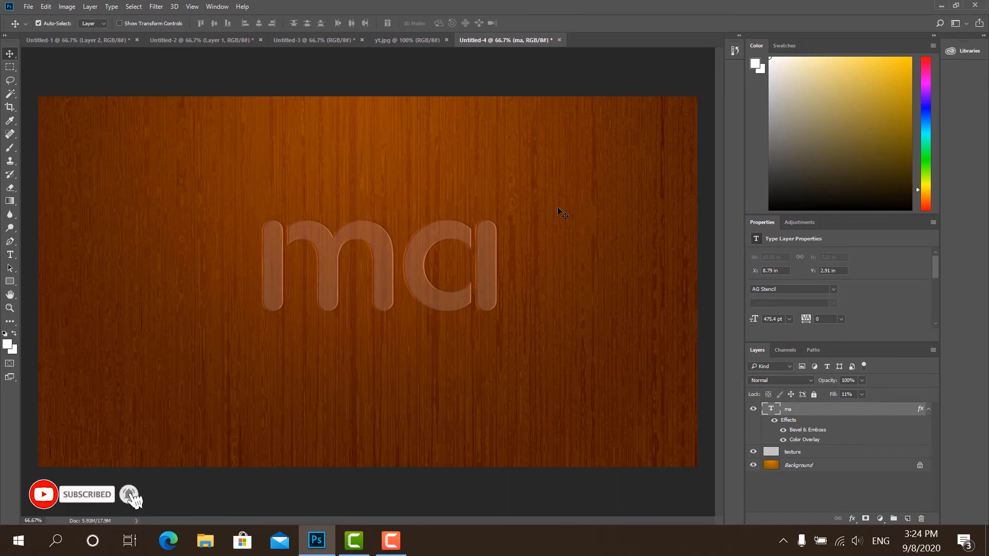
# Add the creator's name as white AG Stencil text at 72 pt, below and slightly left of the "ma" logo
pyautogui.click(10, 256)
pyautogui.click(238, 355)
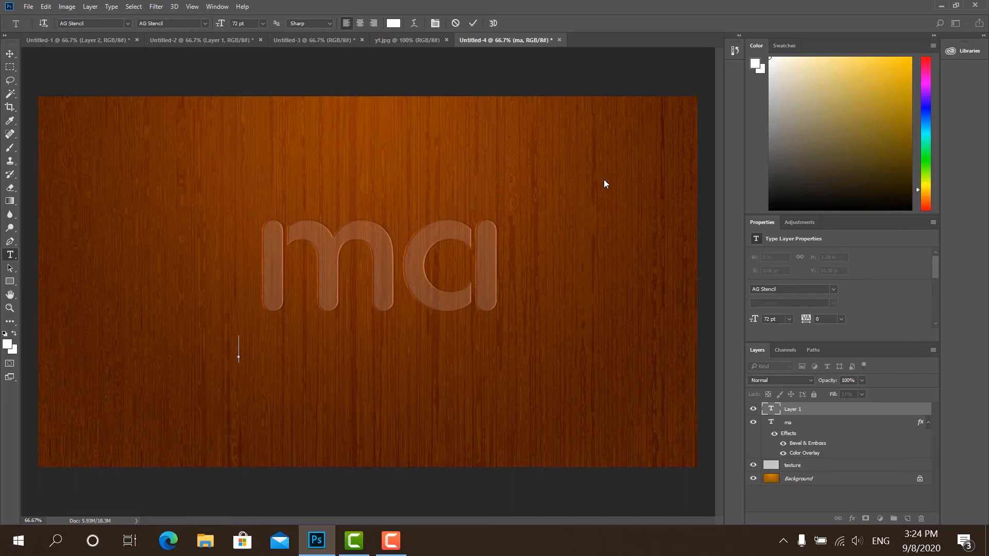
pyautogui.write('mus ')
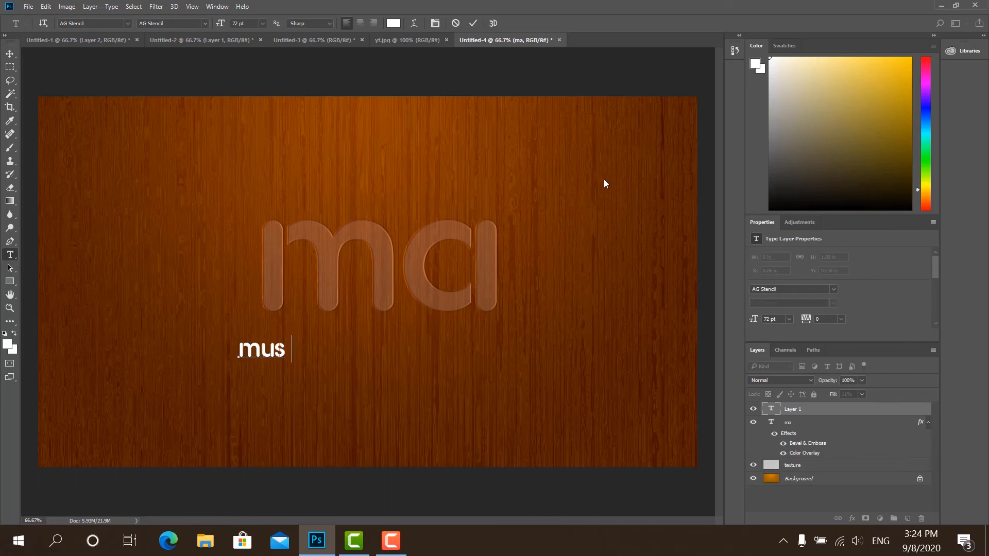
pyautogui.write('albantane')
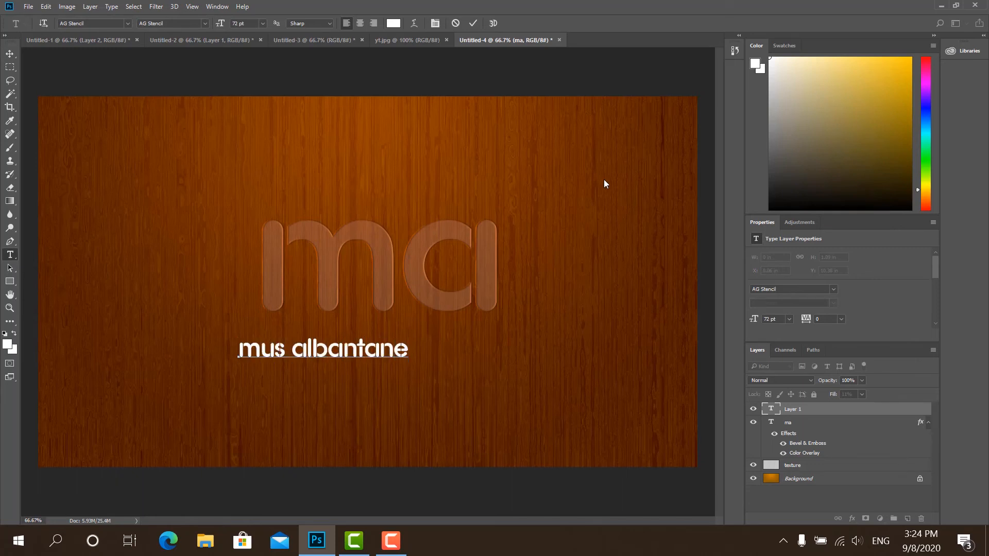
pyautogui.write('i')
pyautogui.click(10, 54)
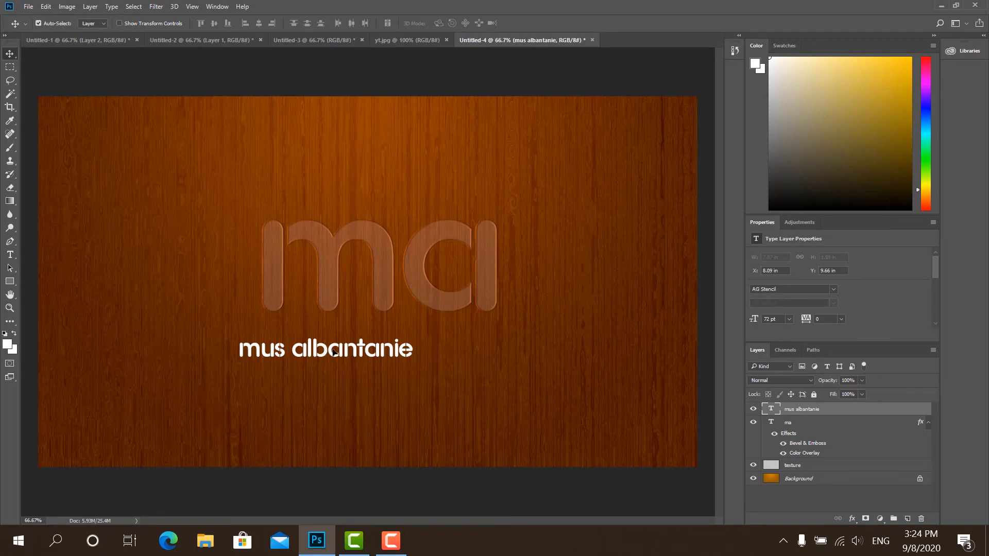
# Move the name text close beneath the "ma" logo, roughly aligned with its right edge, at X 11.38 in and Y 9.09 in
pyautogui.moveTo(327, 352); pyautogui.dragTo(406, 340)
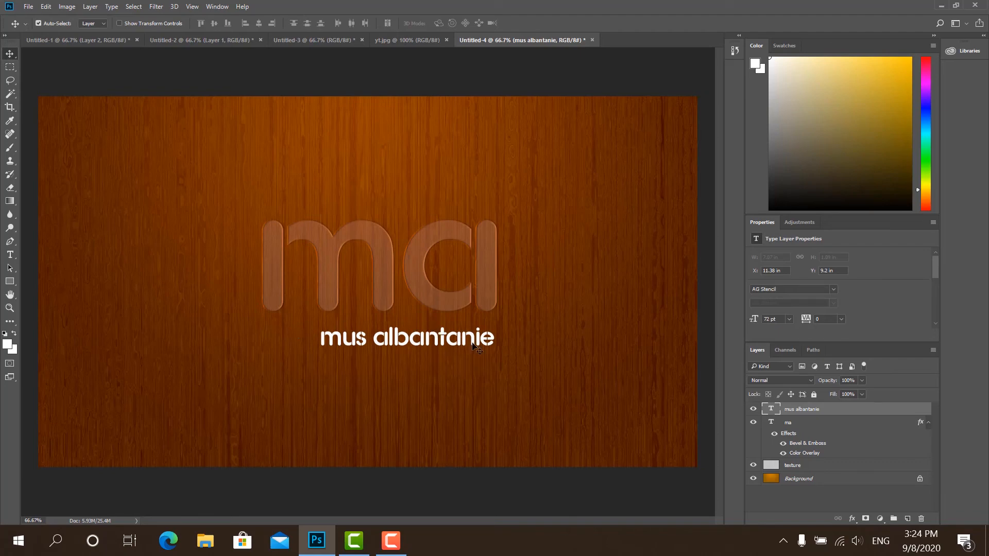
pyautogui.press('Up')
pyautogui.press('Up')
pyautogui.press('Up')
pyautogui.press('Up')
pyautogui.press('Up')
pyautogui.press('Up')
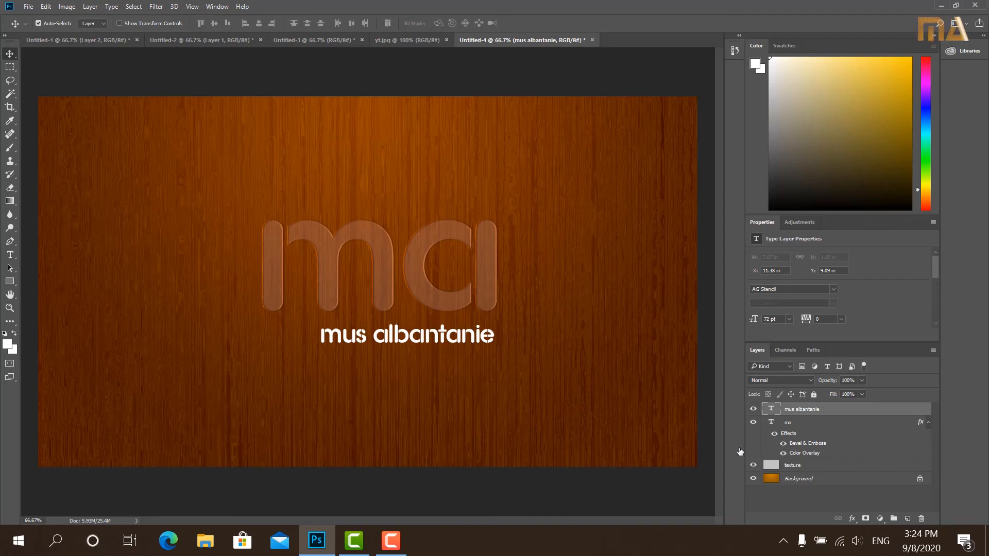
# Copy the layer style of the "ma" text layer and paste it onto the name text layer
pyautogui.click(802, 425)
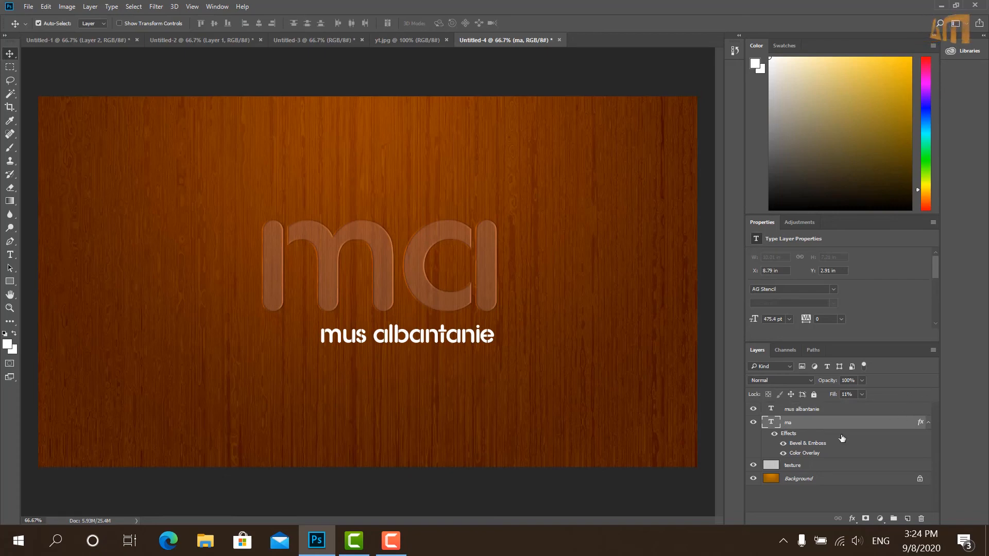
pyautogui.rightClick(788, 427)
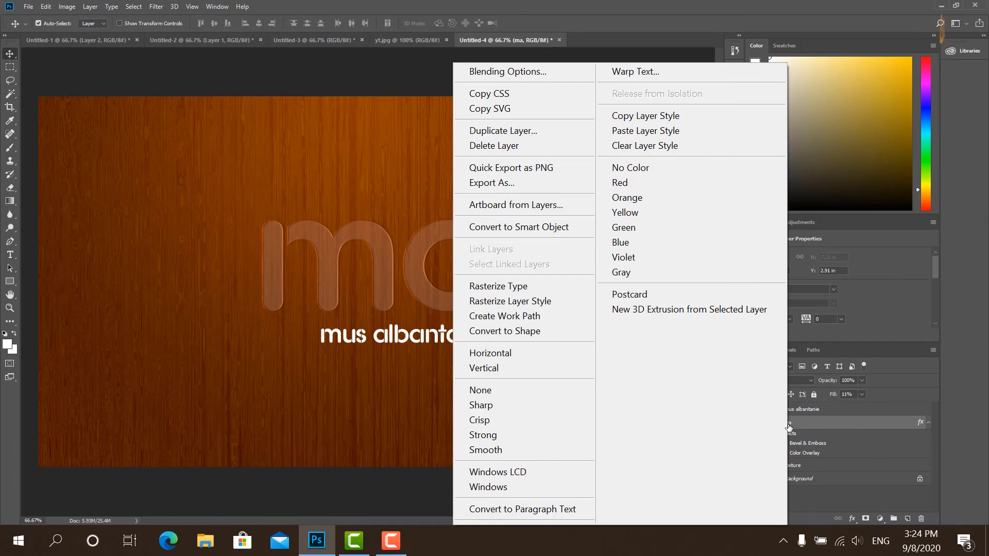
pyautogui.click(662, 119)
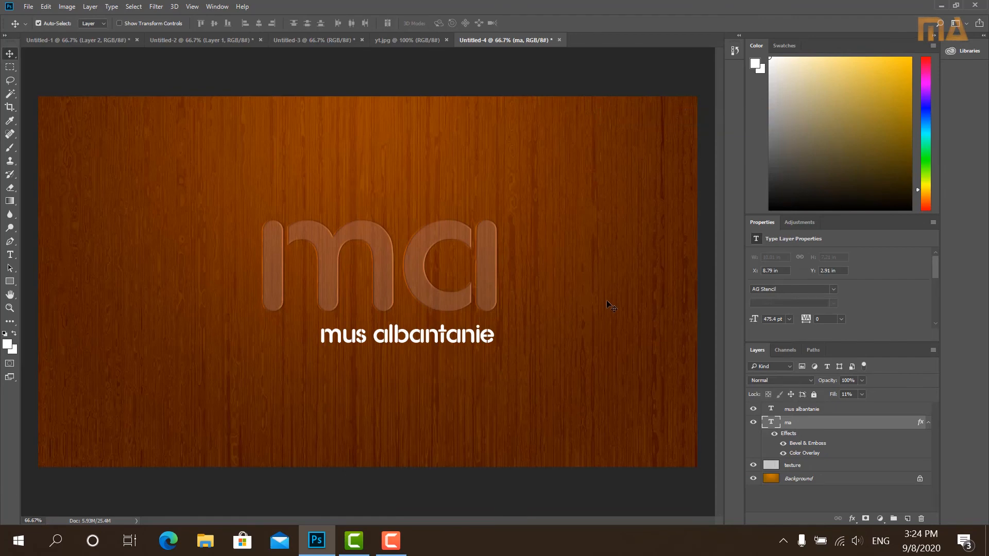
pyautogui.click(801, 412)
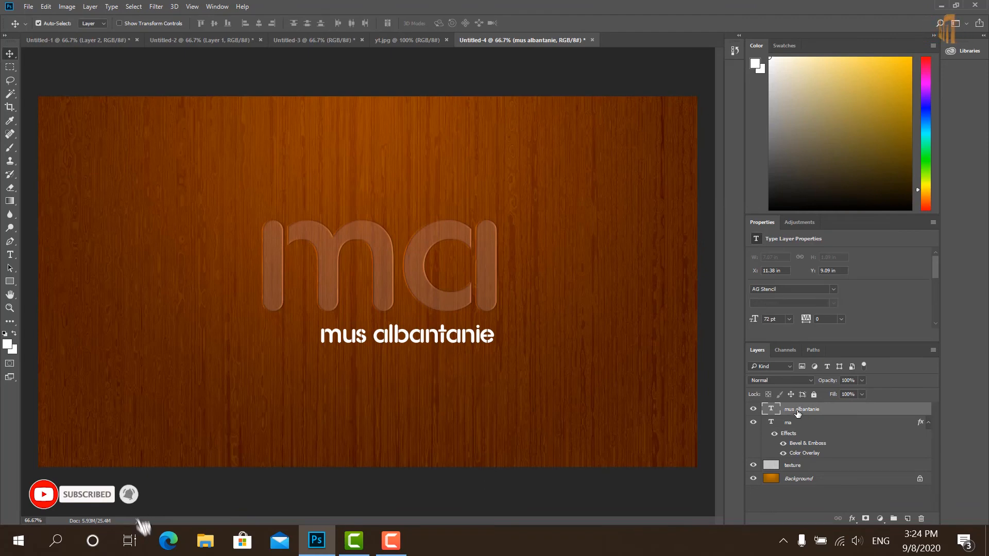
pyautogui.rightClick(798, 411)
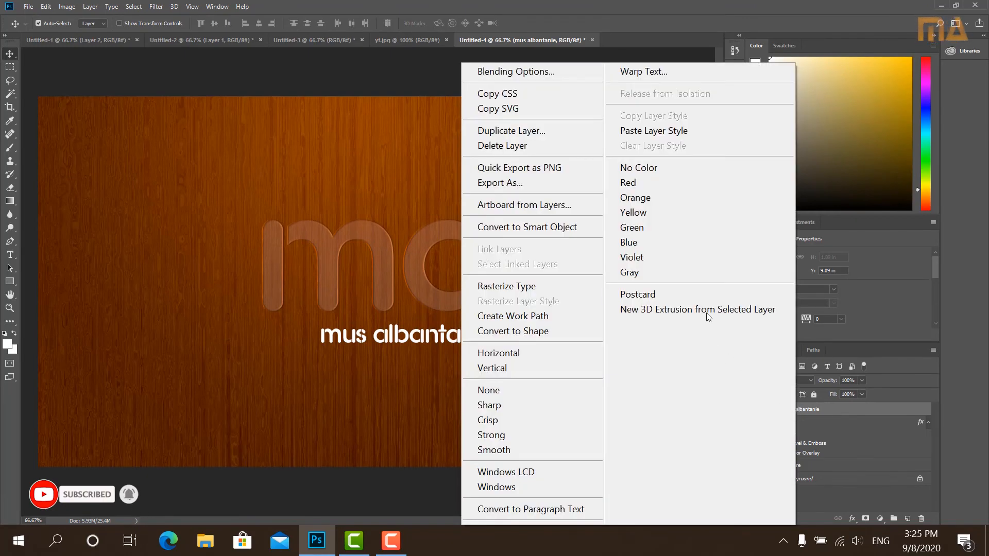
pyautogui.click(680, 131)
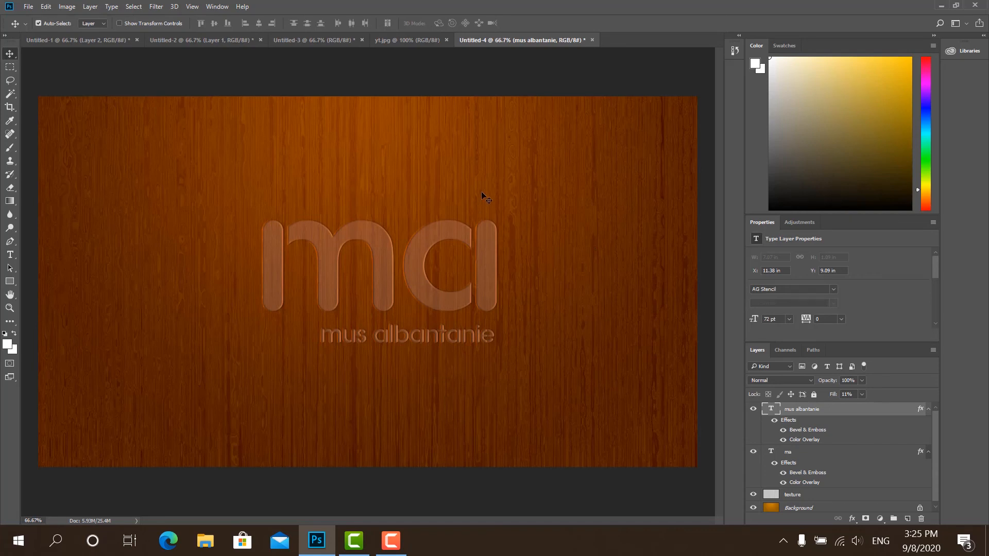
# Bring the selected YouTube icon from yt.jpg into the Untitled-4 wallpaper document and rename its layer "logo"
pyautogui.click(398, 39)
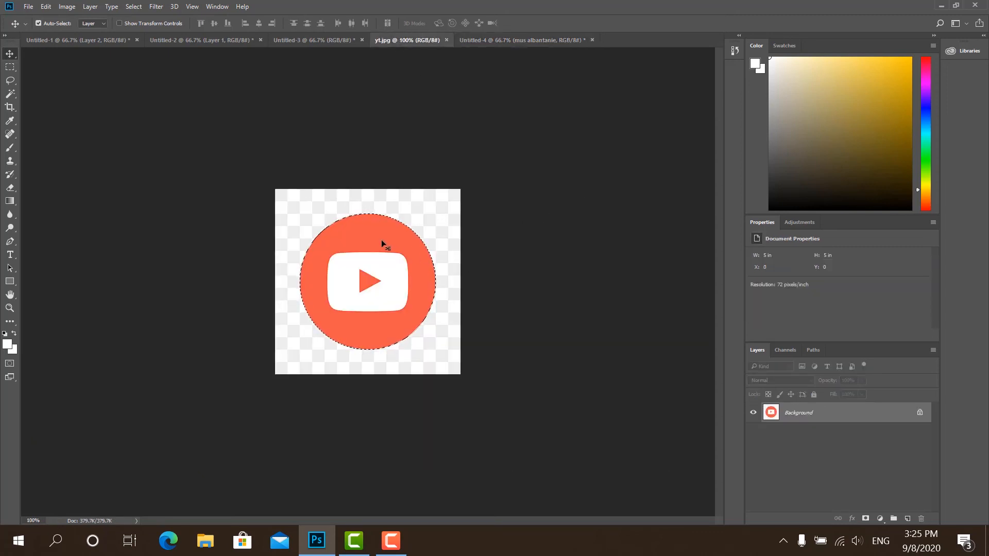
pyautogui.moveTo(373, 239); pyautogui.dragTo(247, 296)
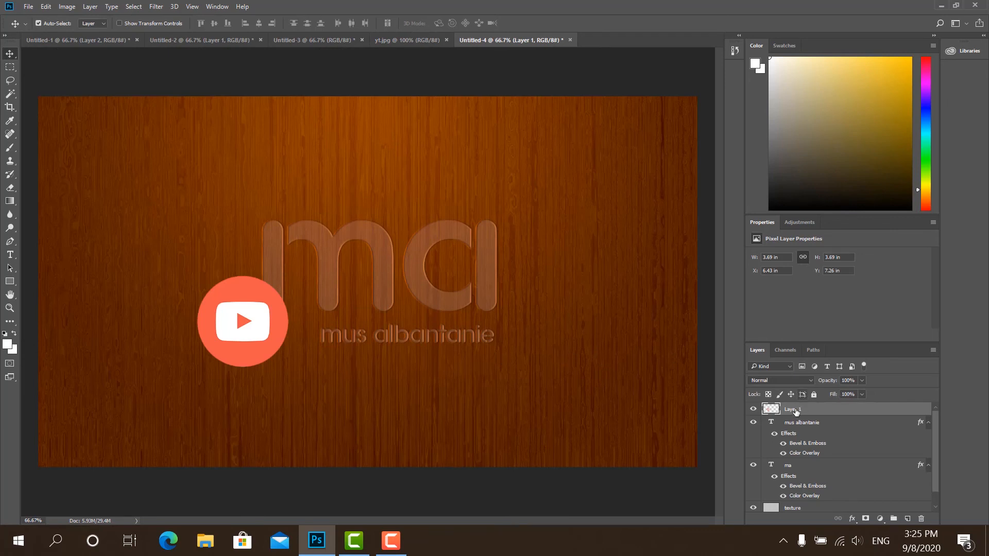
pyautogui.doubleClick(796, 411)
pyautogui.write('logo')
pyautogui.press('Return')
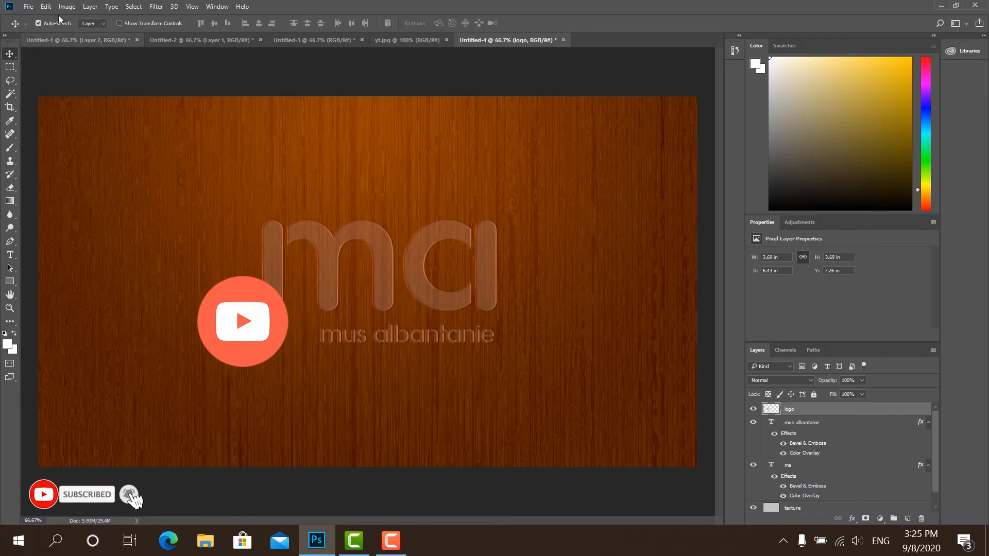
# Shrink the YouTube icon to 1.14 in with Free Transform and place it beneath the first letter of "ma", level with the name text
pyautogui.click(45, 6)
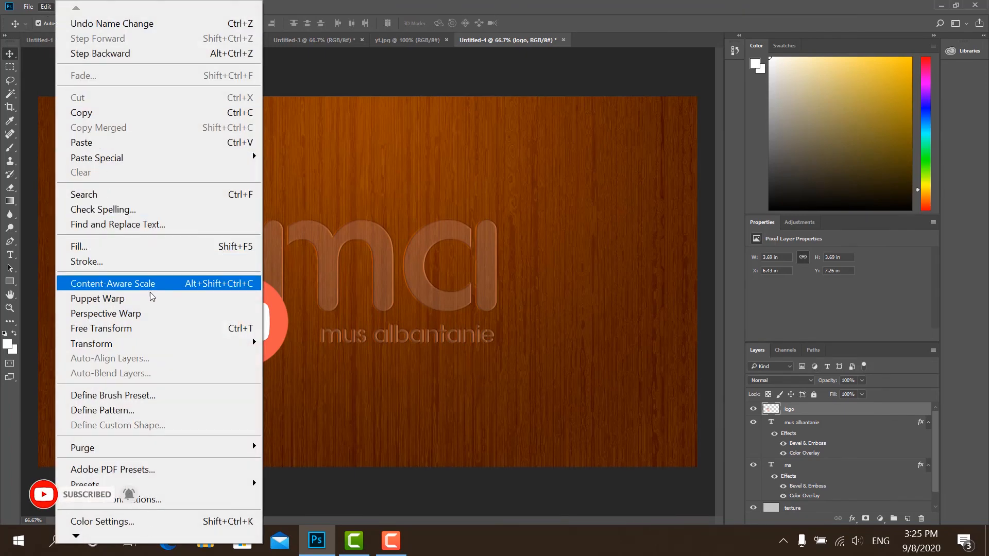
pyautogui.click(147, 330)
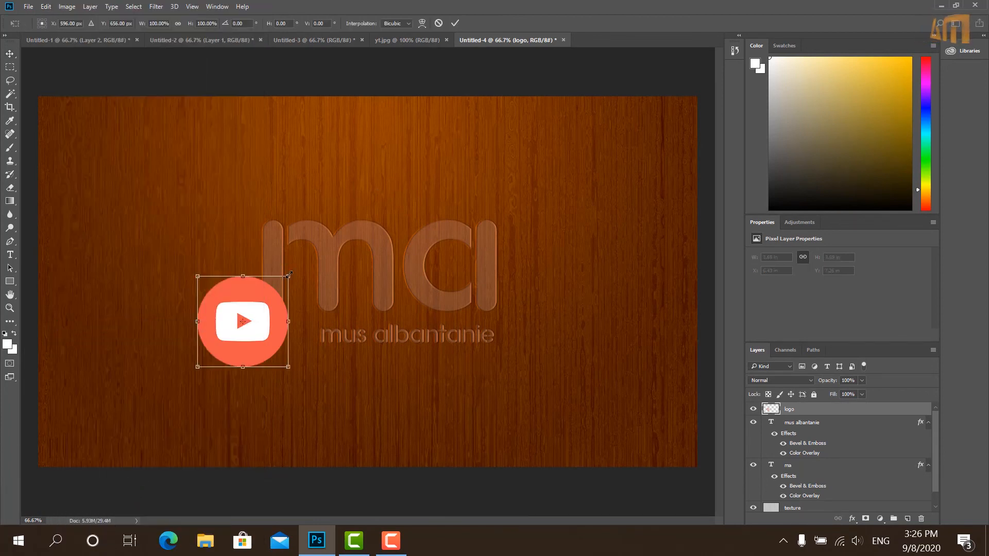
pyautogui.moveTo(289, 275); pyautogui.dragTo(280, 341)
pyautogui.press('Return')
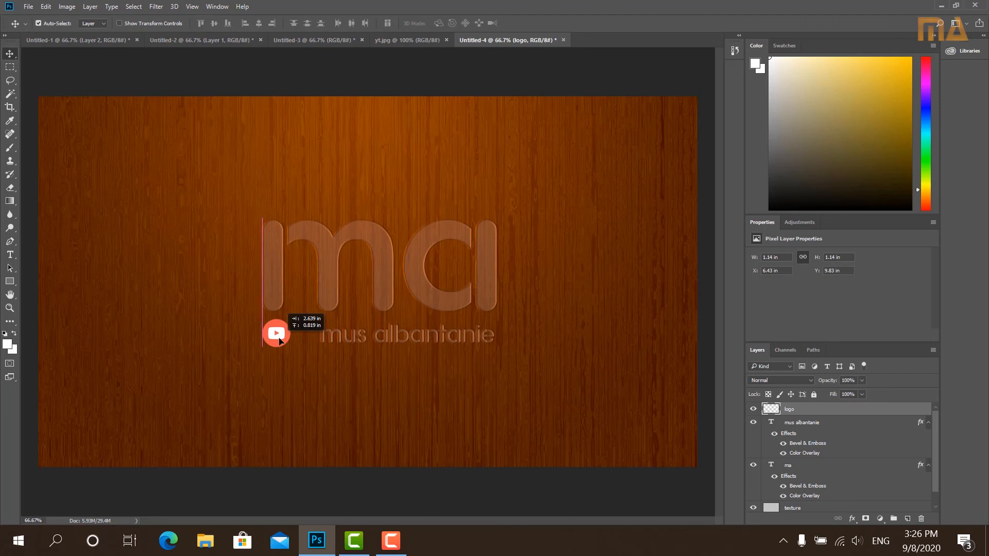
pyautogui.moveTo(278, 338); pyautogui.dragTo(279, 339)
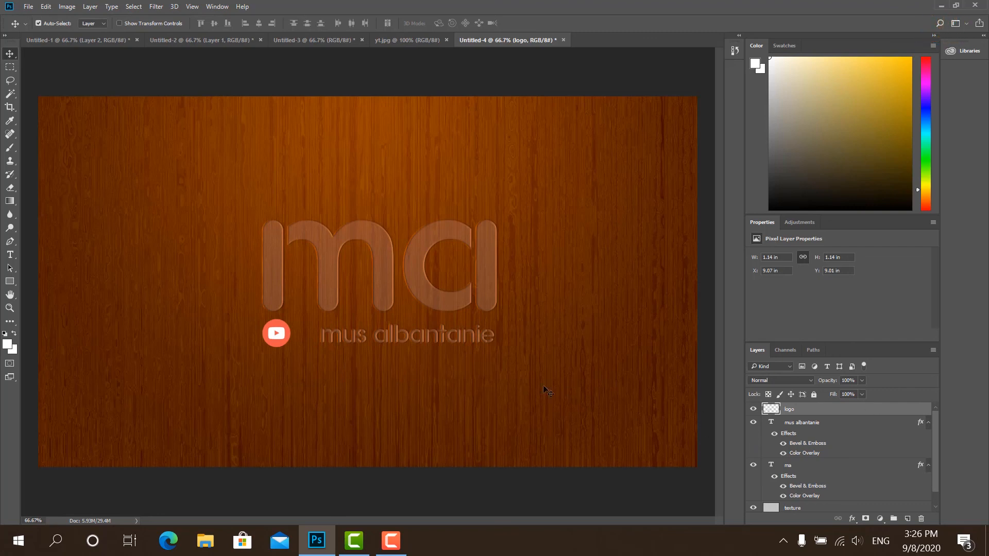
# Copy the layer style of the "ma" text layer and paste it onto the YouTube icon's "logo" layer
pyautogui.click(791, 470)
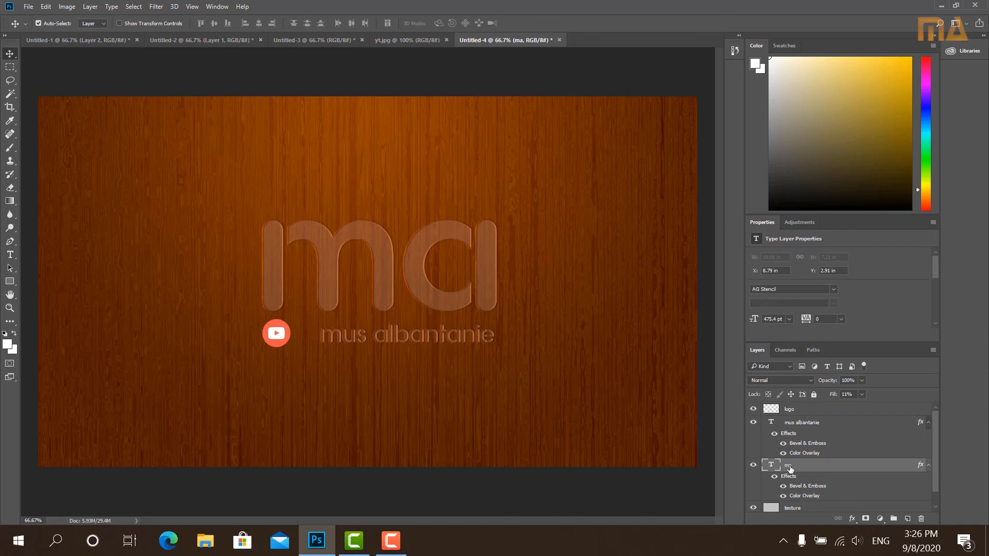
pyautogui.rightClick(791, 469)
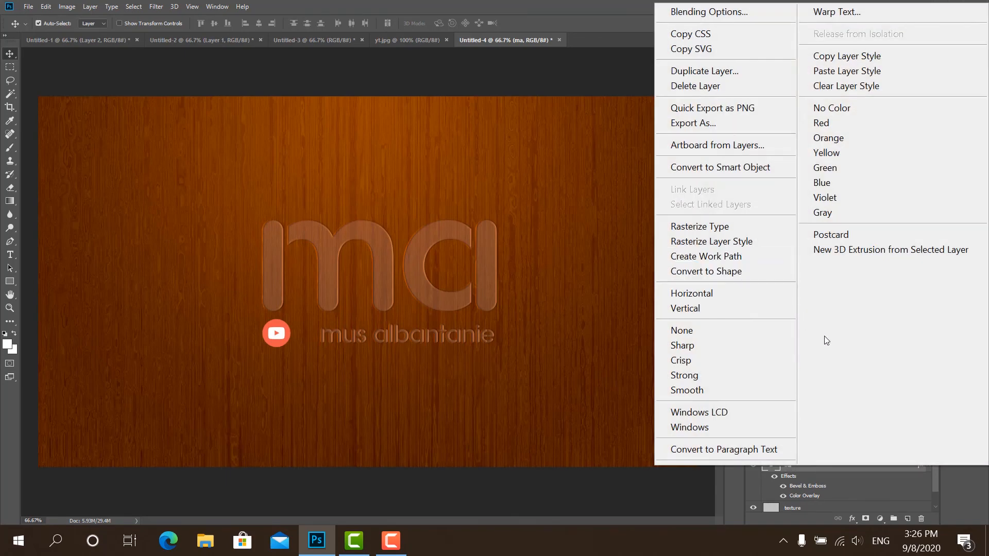
pyautogui.click(889, 56)
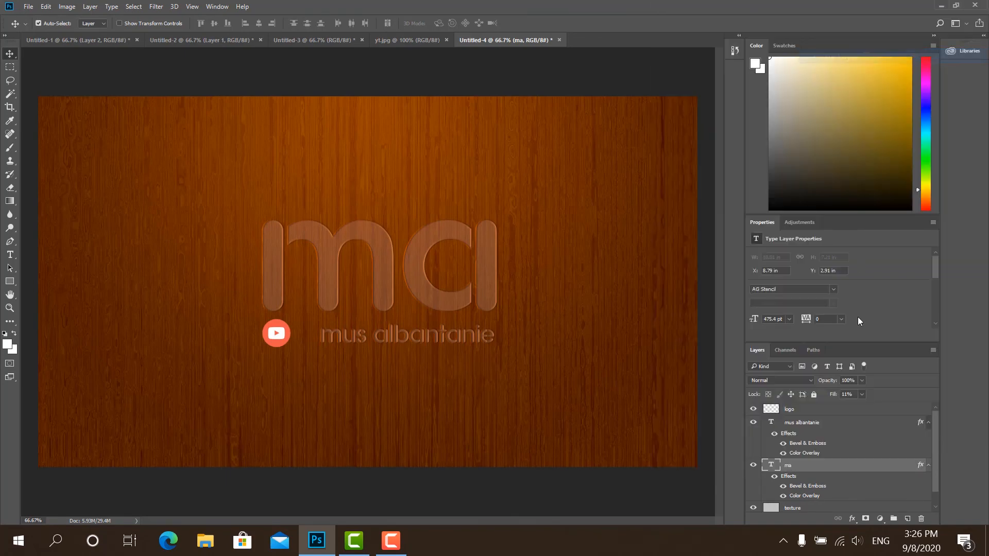
pyautogui.click(792, 412)
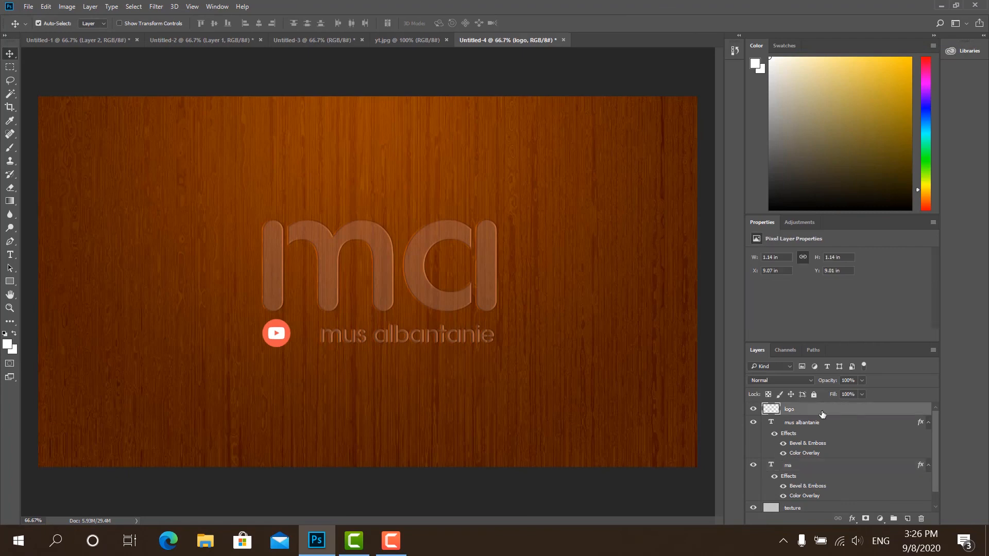
pyautogui.rightClick(795, 413)
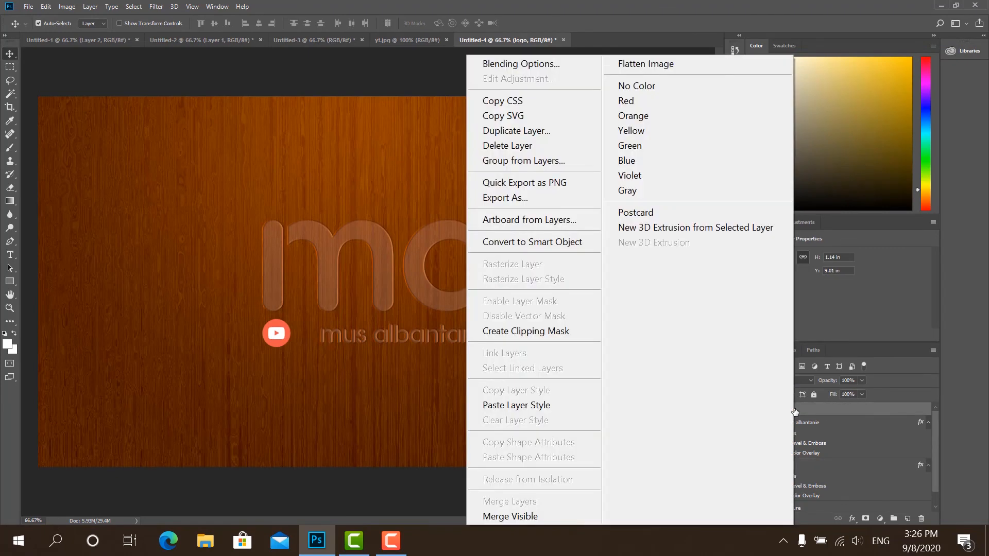
pyautogui.click(516, 406)
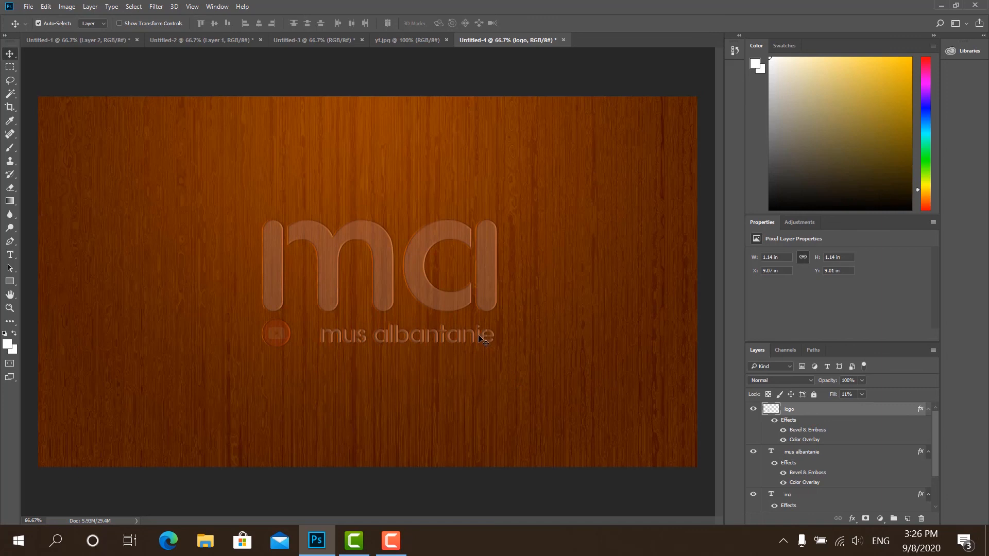
# Enlarge the name text to about 109.56% with Free Transform, extending it towards the YouTube icon, and nudge it up to Y 8.9 in
pyautogui.click(812, 454)
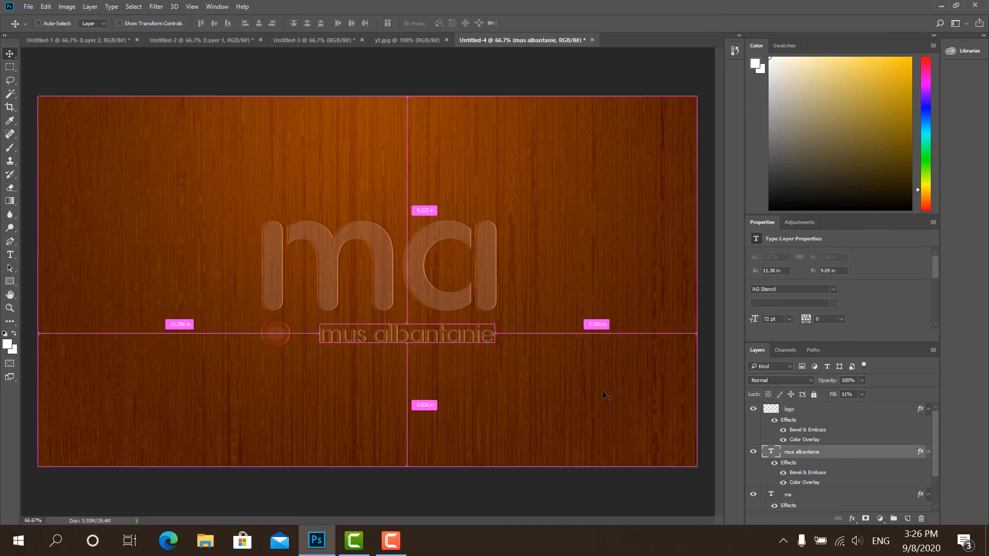
pyautogui.hotkey('ctrl', 't')
pyautogui.moveTo(319, 317); pyautogui.dragTo(304, 319)
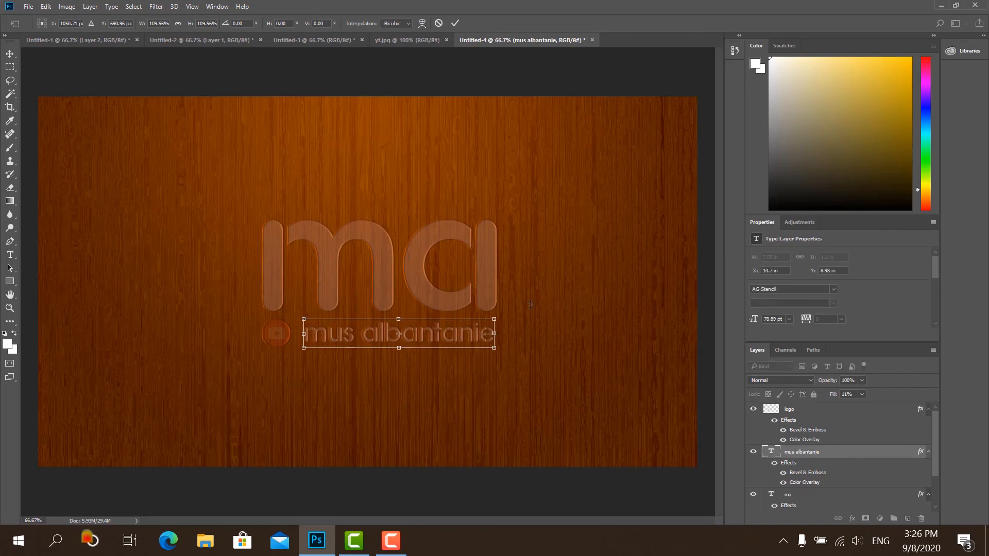
pyautogui.press('Up')
pyautogui.press('Up')
pyautogui.press('Up')
pyautogui.press('Up')
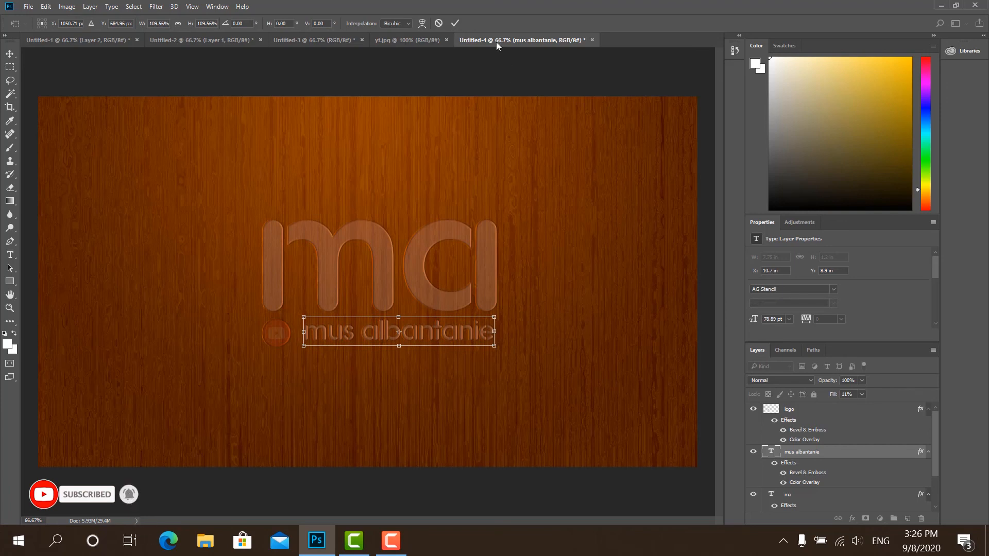
pyautogui.click(455, 23)
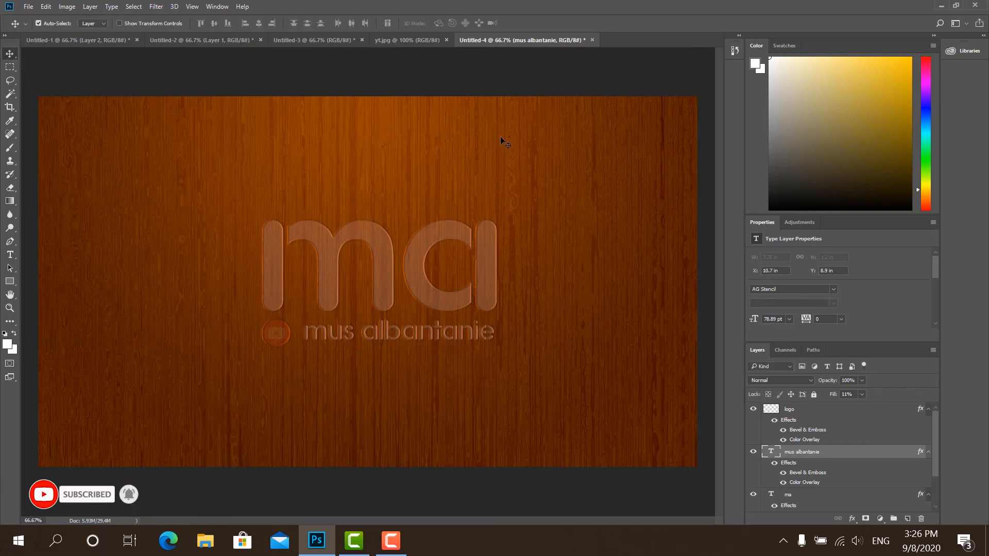